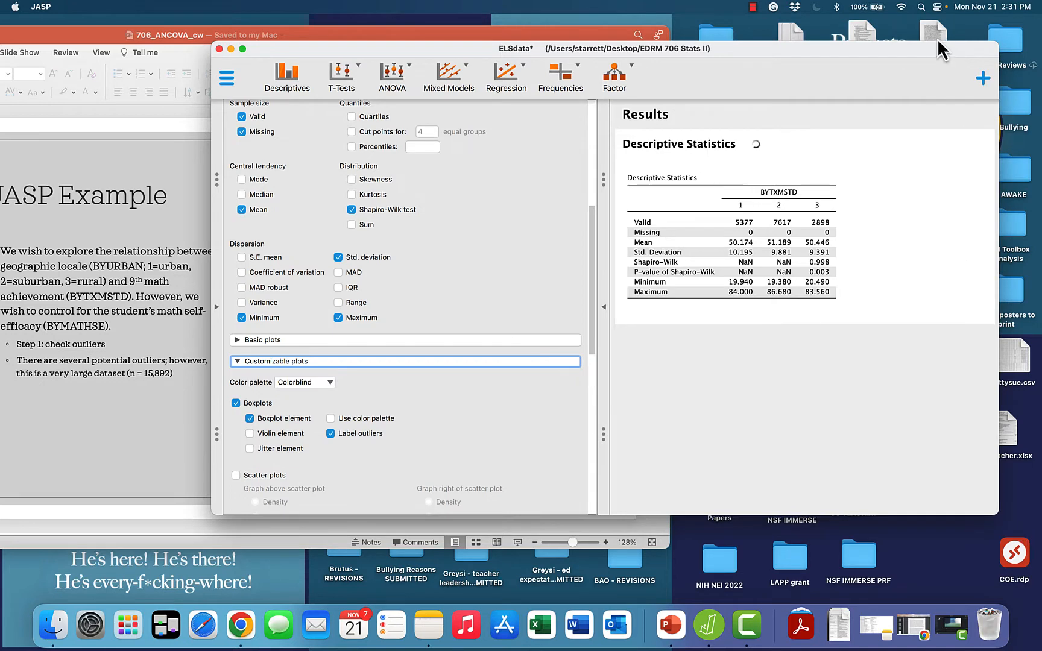
- Reposition and enlarge the JASP window to examine the BYTXMSTD boxplots by BYURBAN for outliers
left_click_drag(927, 48, 688, 49)
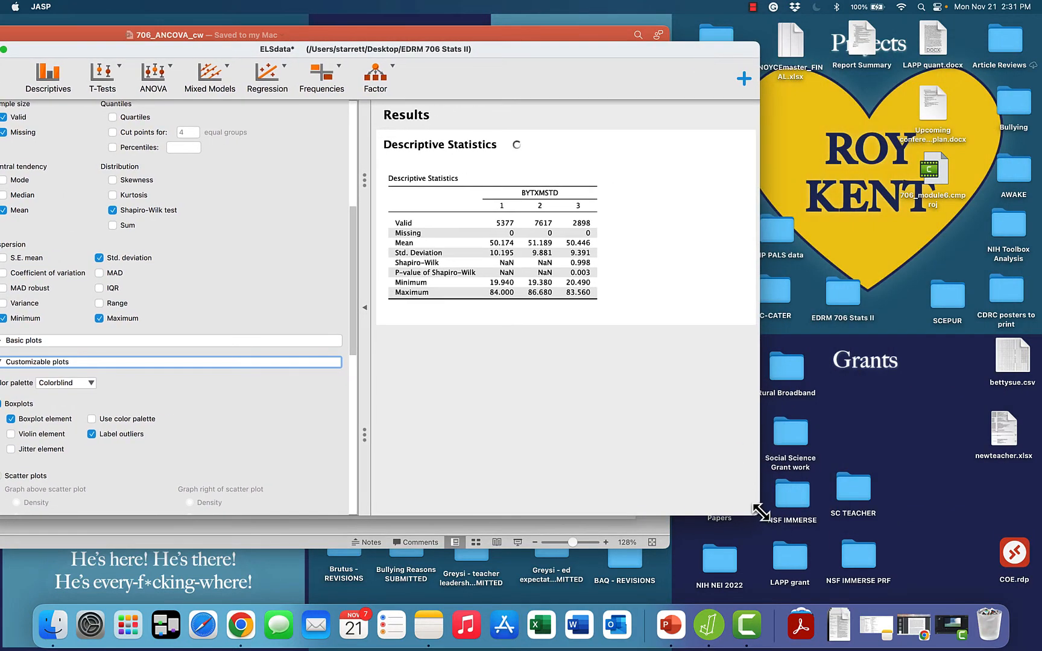
left_click_drag(759, 514, 963, 543)
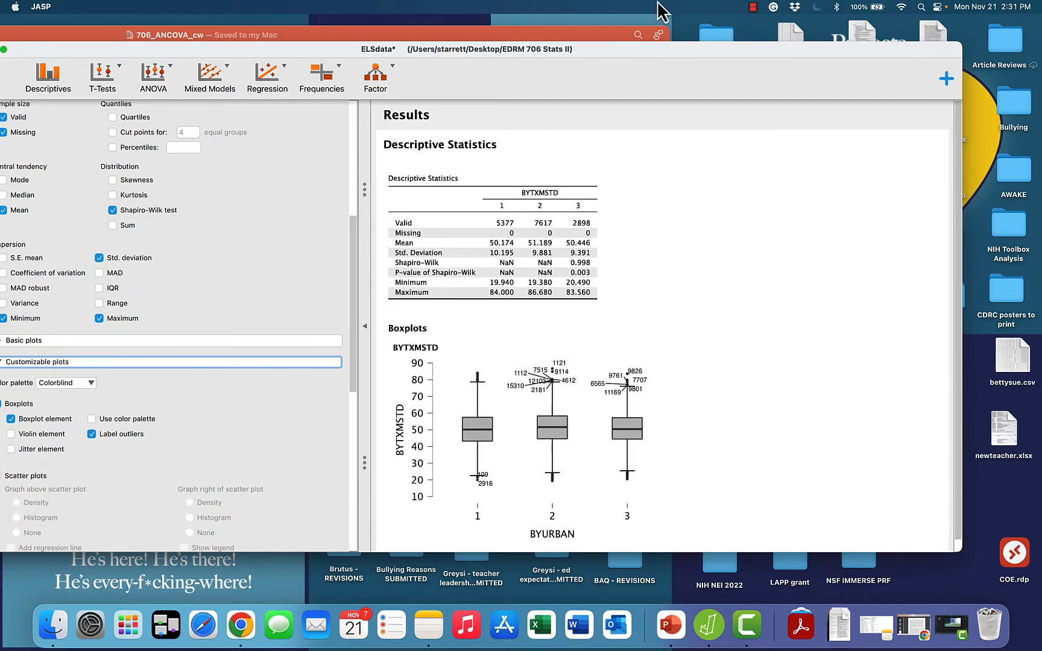
left_click_drag(647, 49, 749, 36)
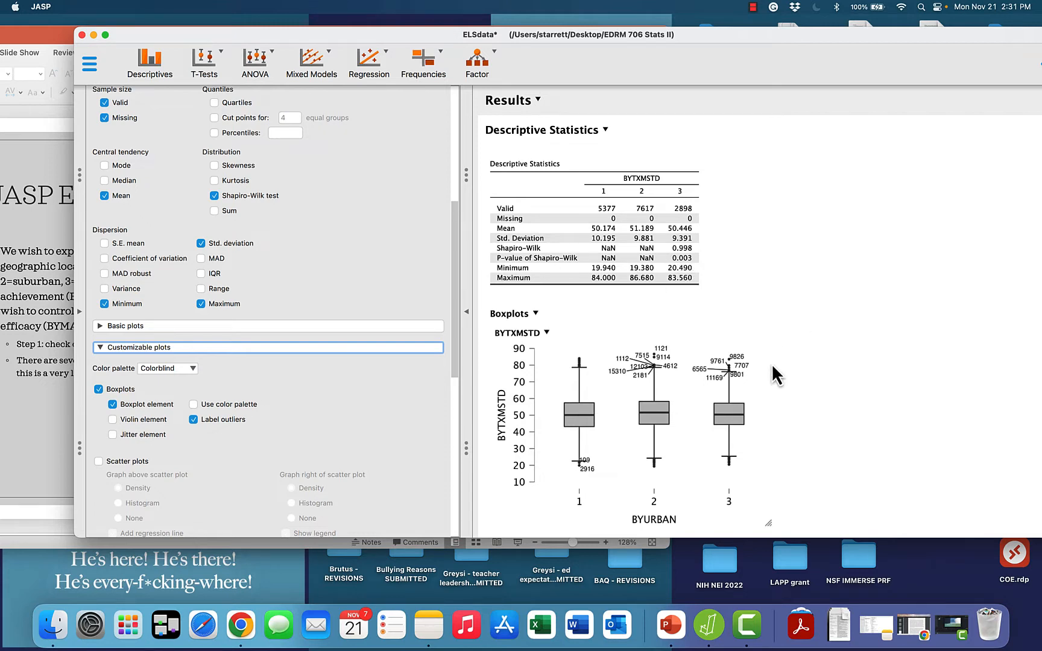
scroll(809, 399, "down", 1)
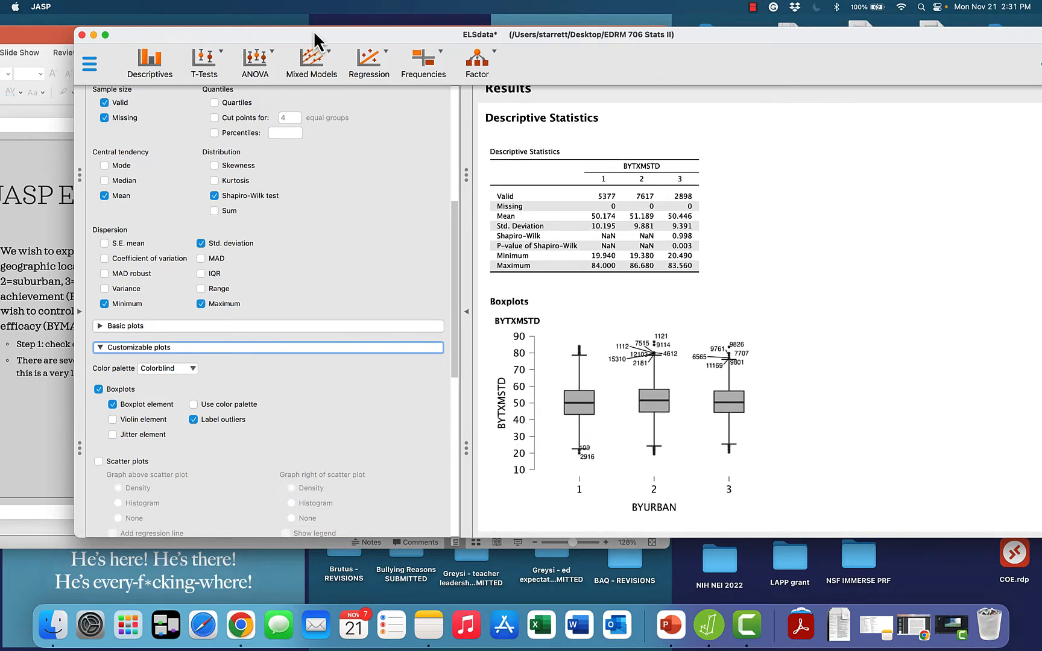
- Compare the JASP boxplots with the outlier-check slide in the 706_ANCOVA_cw PowerPoint presentation
left_click_drag(314, 34, 545, 23)
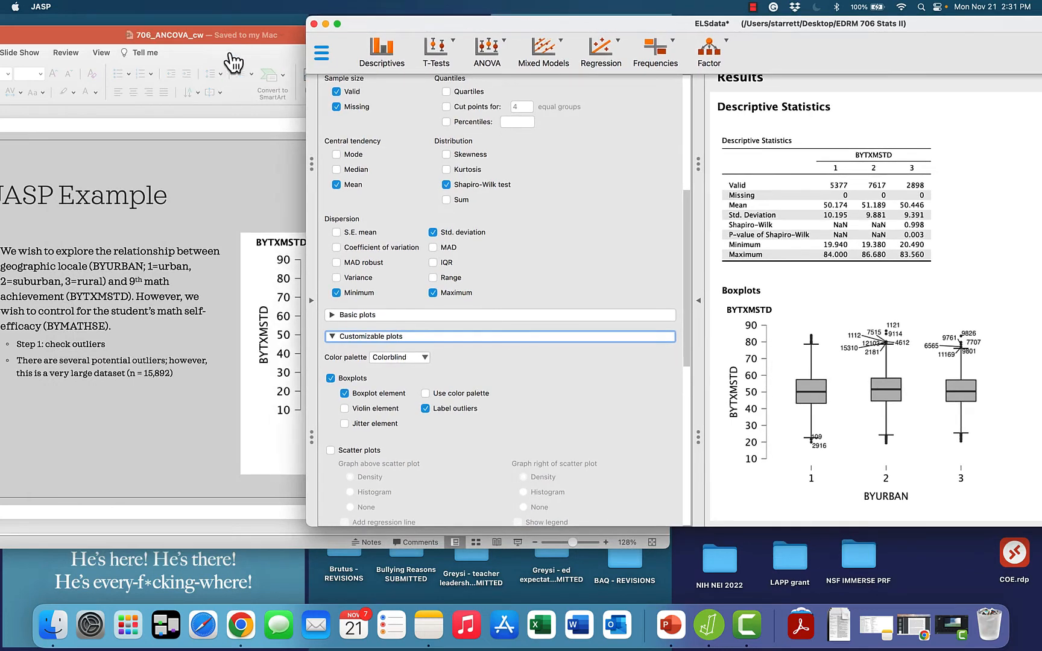
left_click_drag(288, 40, 107, 33)
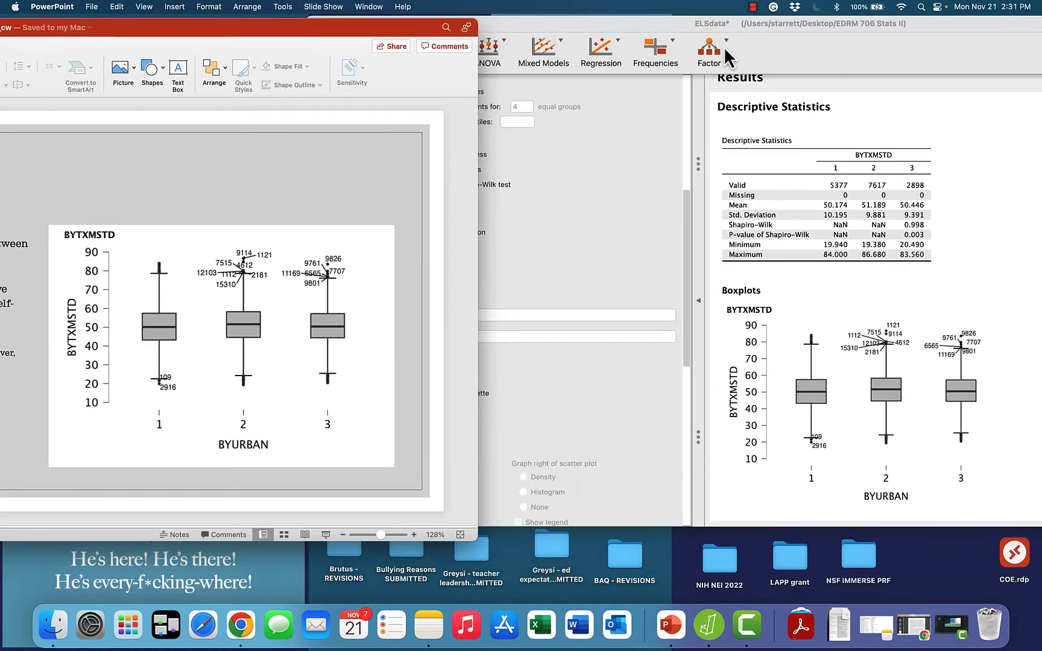
left_click_drag(978, 21, 912, 27)
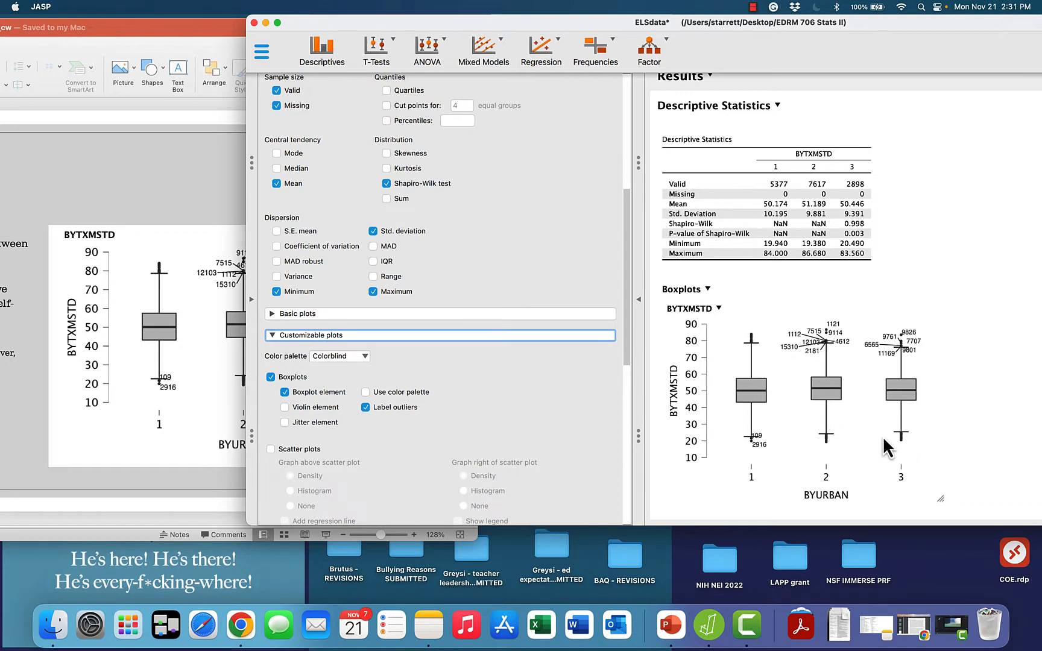
left_click_drag(491, 22, 712, 23)
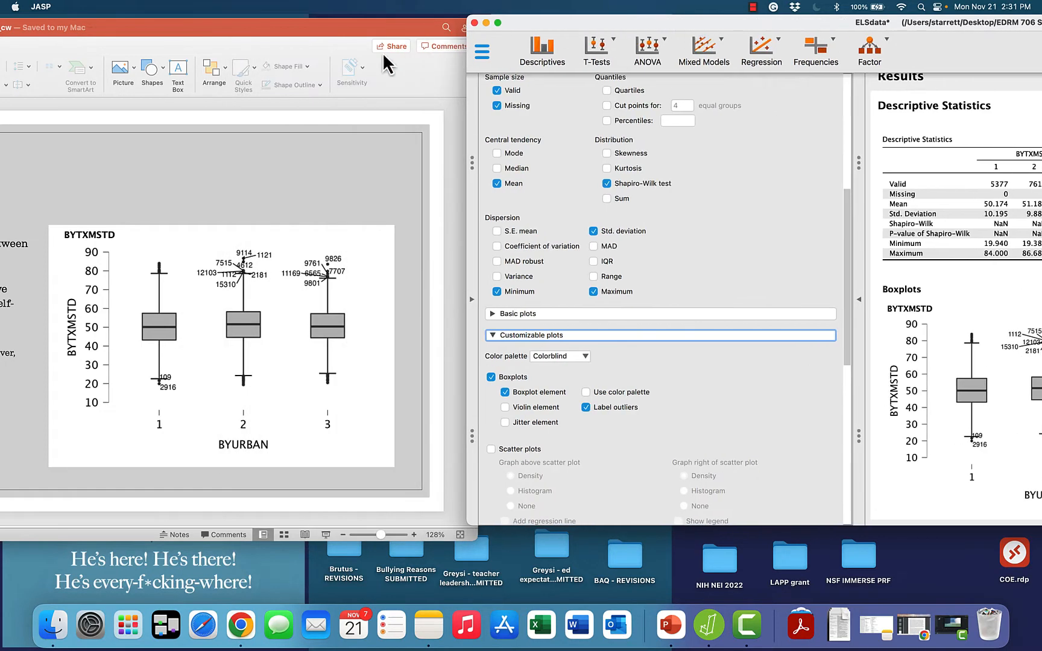
left_click(353, 32)
left_click_drag(353, 32, 700, 33)
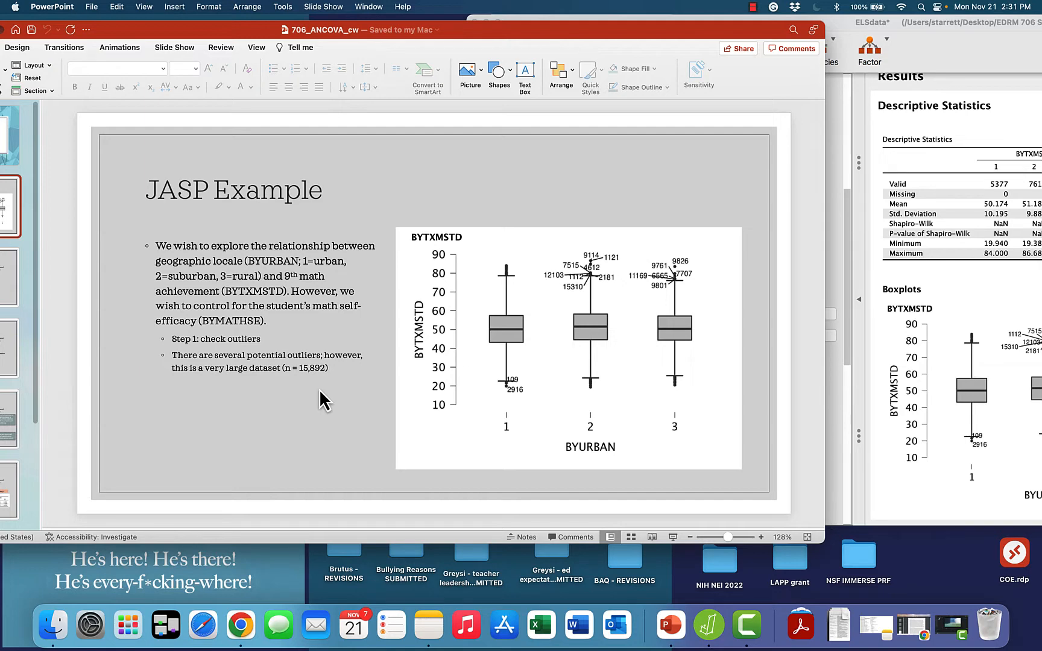
- Read the slide with the Step 2 ANCOVA instructions and return to the JASP window
key("Down")
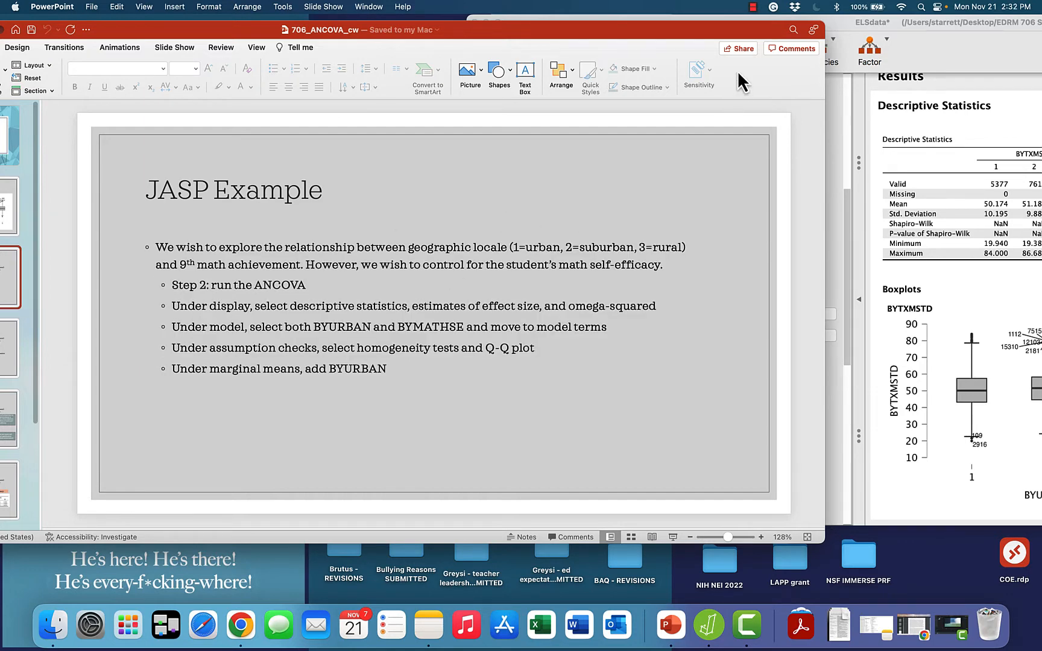
left_click_drag(755, 34, 614, 31)
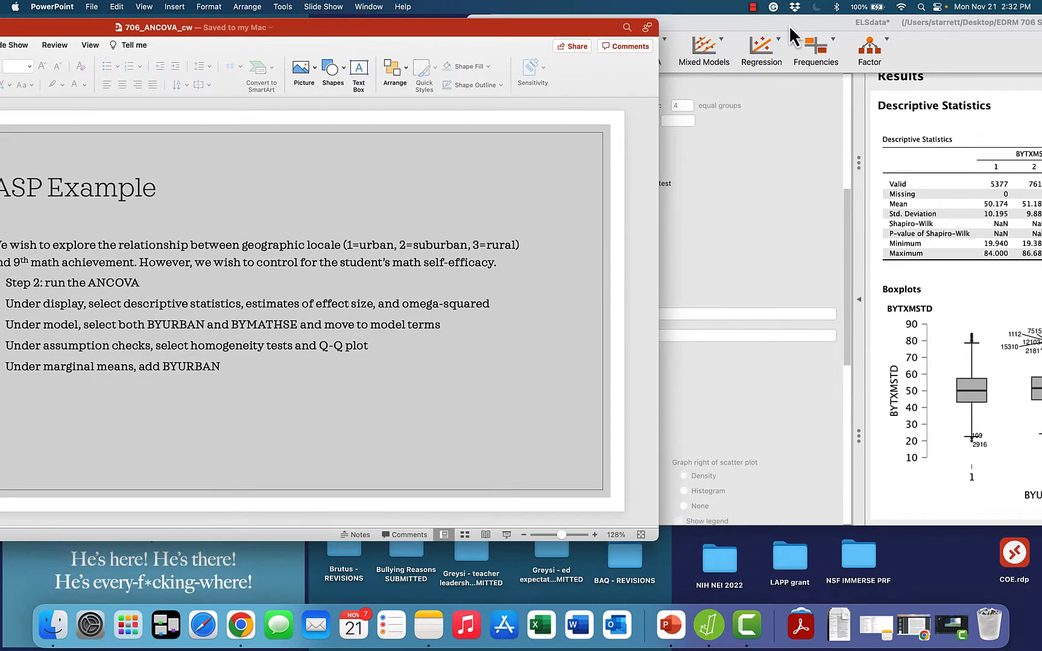
left_click_drag(789, 24, 599, 24)
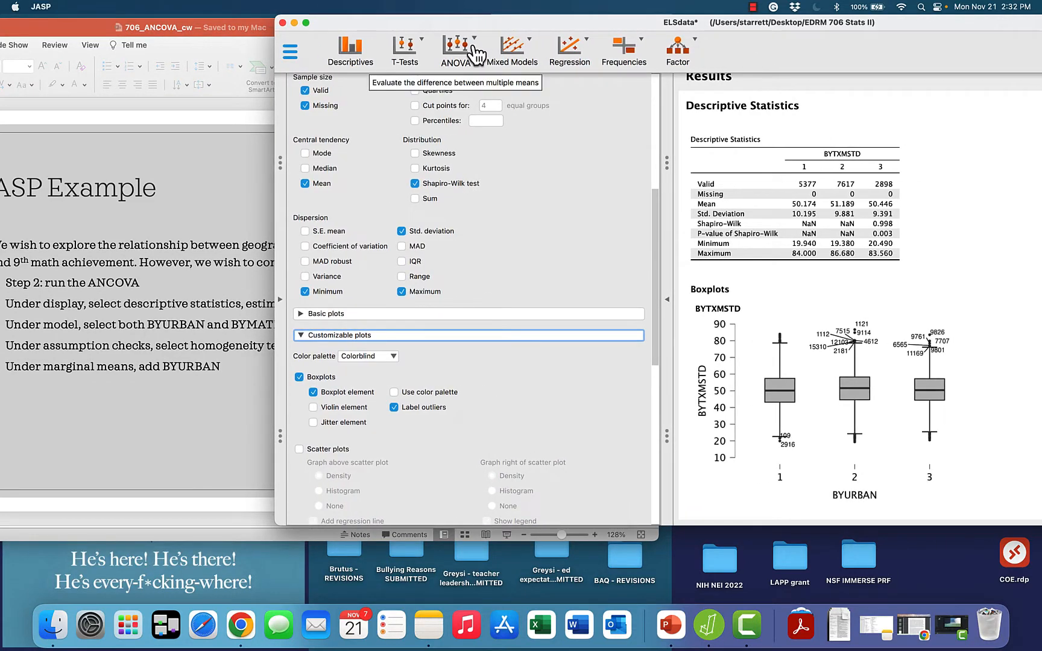
- Start a classical ANCOVA with BYTXMSTD as the dependent variable
left_click(456, 51)
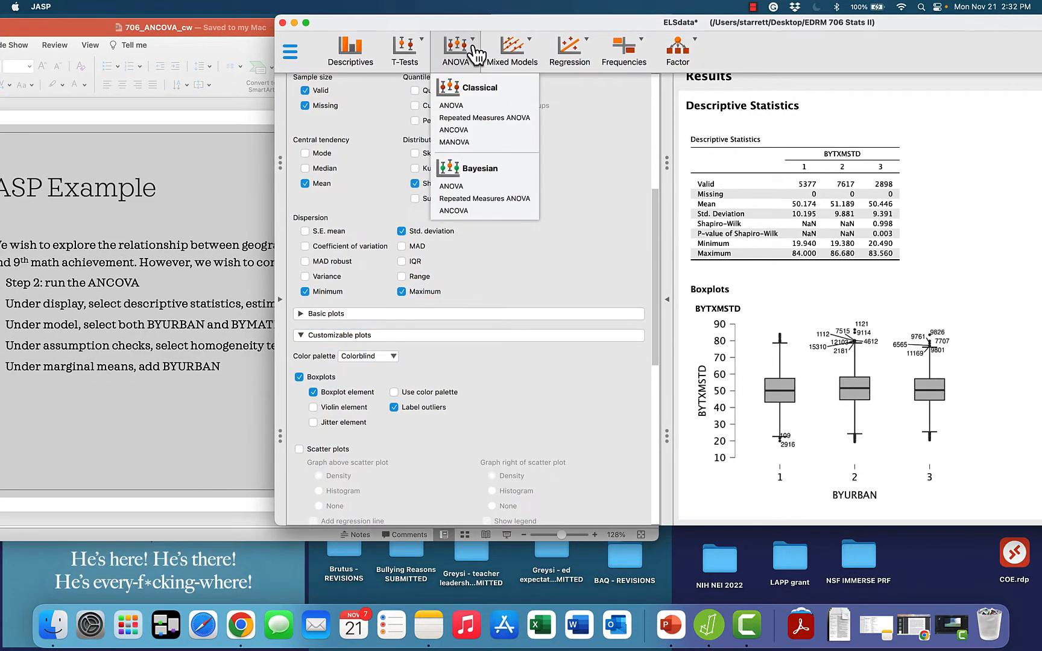
left_click(467, 131)
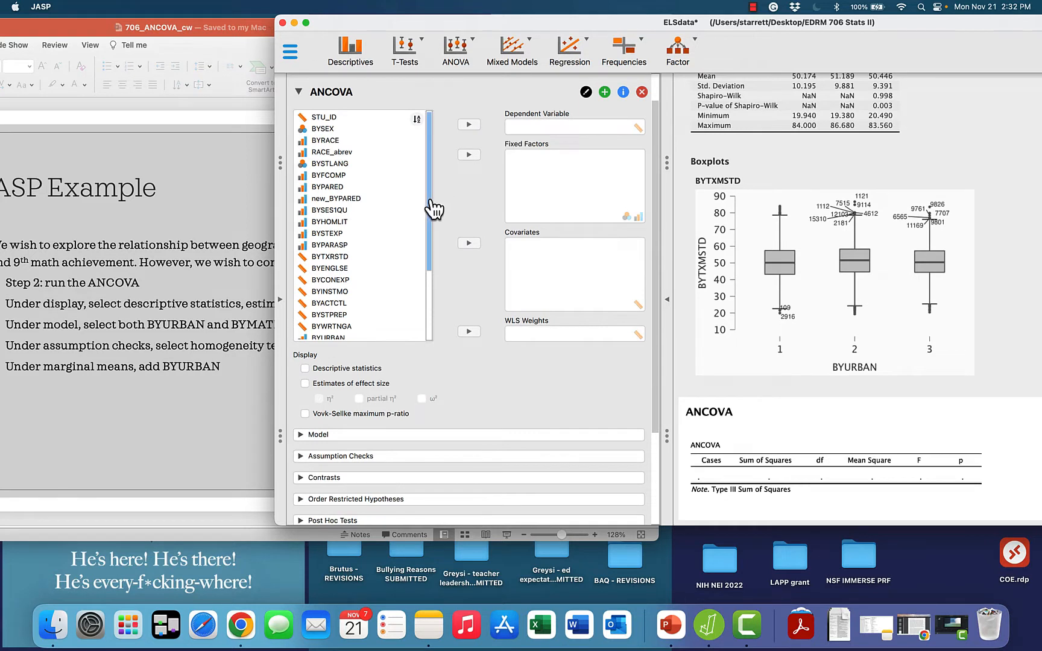
left_click_drag(432, 209, 433, 361)
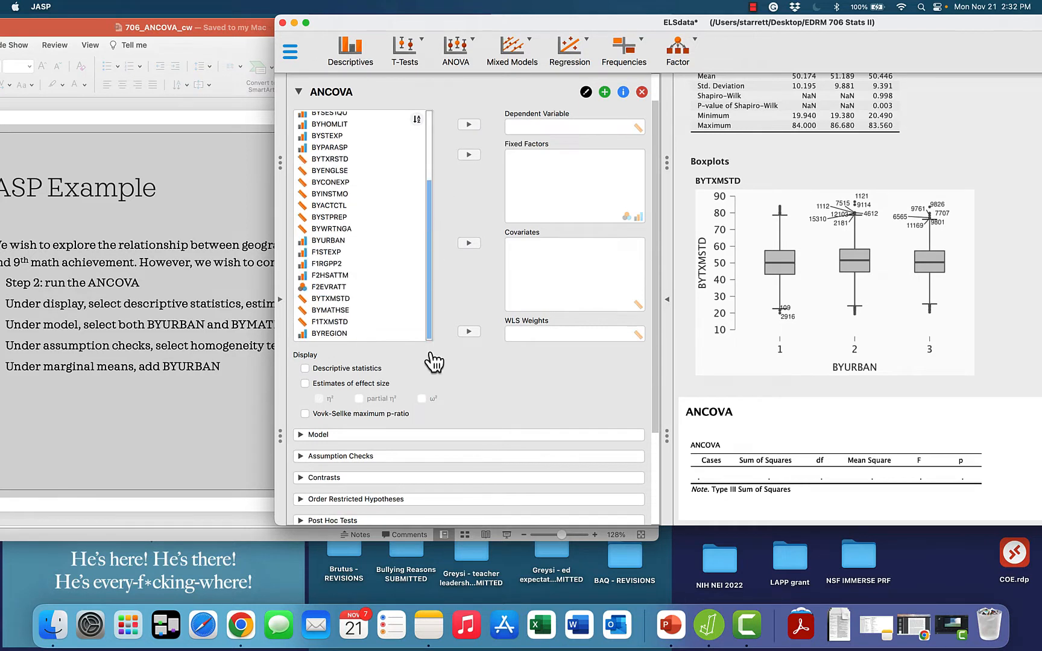
left_click(391, 299)
left_click(470, 126)
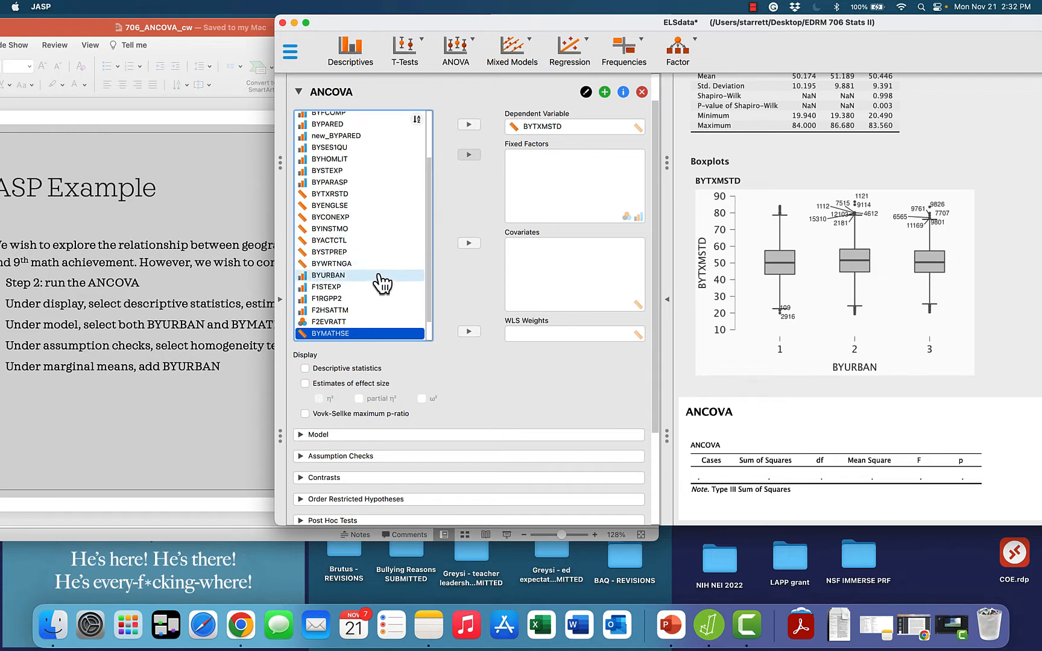
- Assign BYURBAN as the fixed factor and BYMATHSE as the covariate of the ANCOVA
left_click(378, 276)
left_click(473, 156)
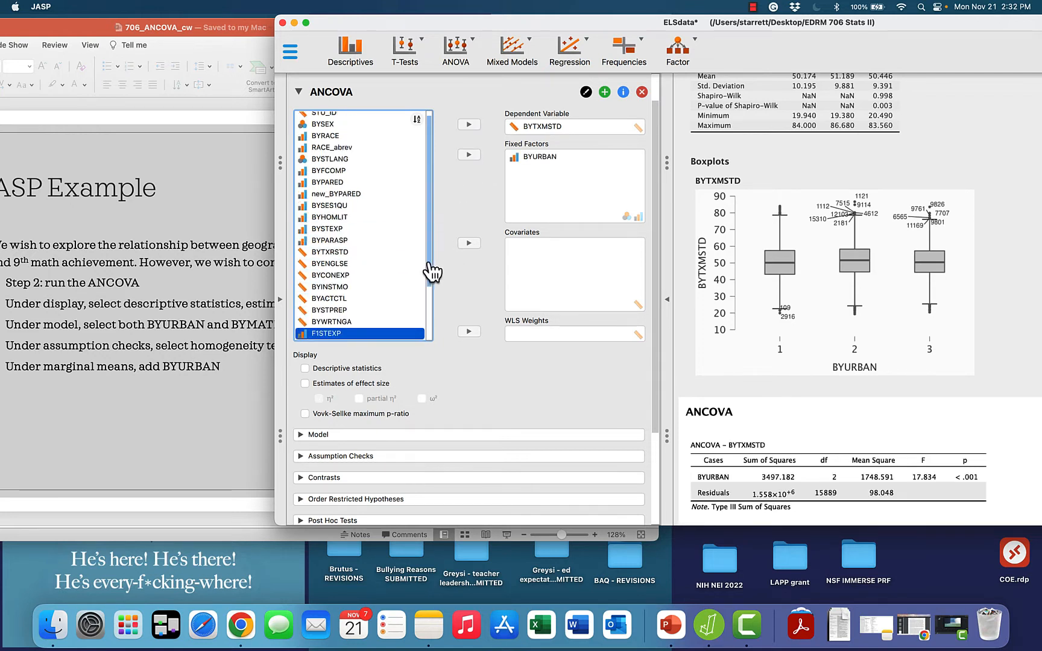
mouse_move(432, 278)
left_mouse_down()
mouse_move(435, 298)
mouse_move(436, 272)
left_mouse_up()
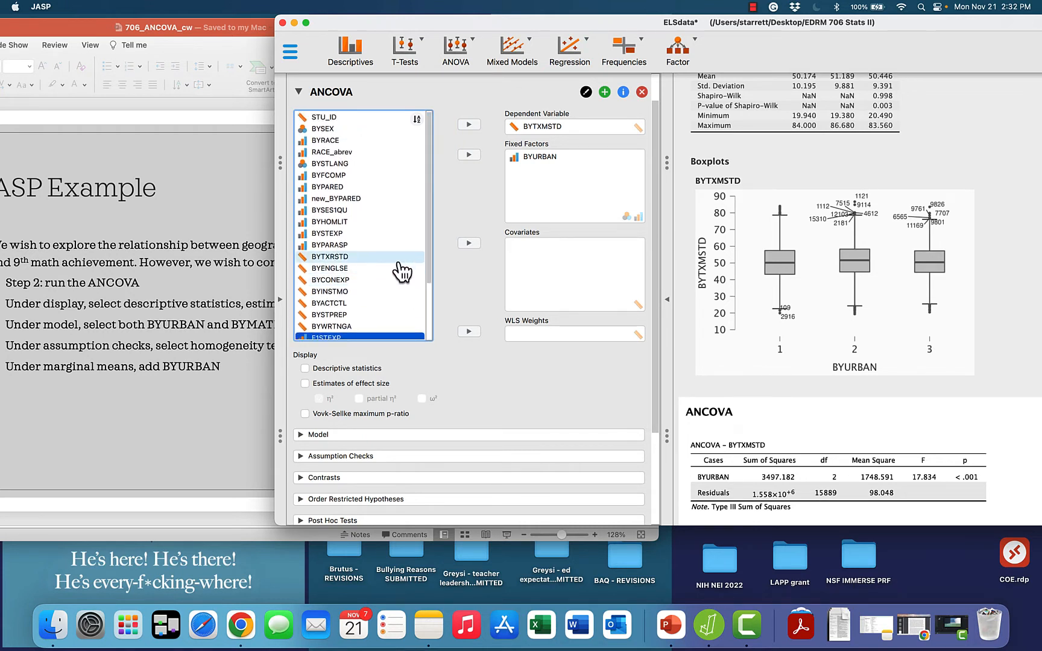
scroll(405, 279, "down", 5)
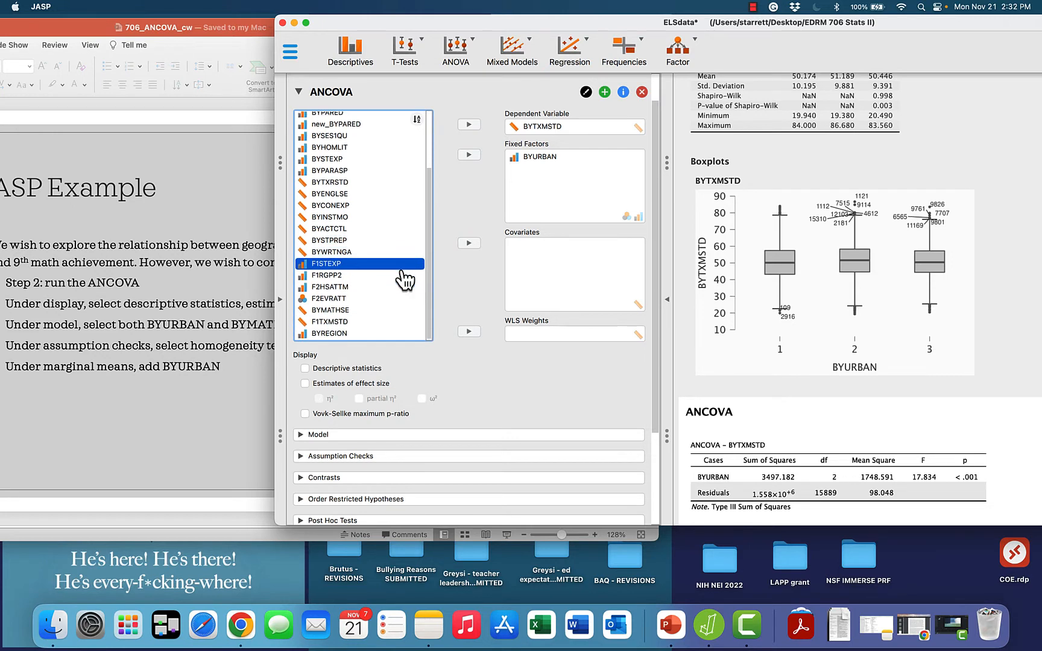
left_click(376, 310)
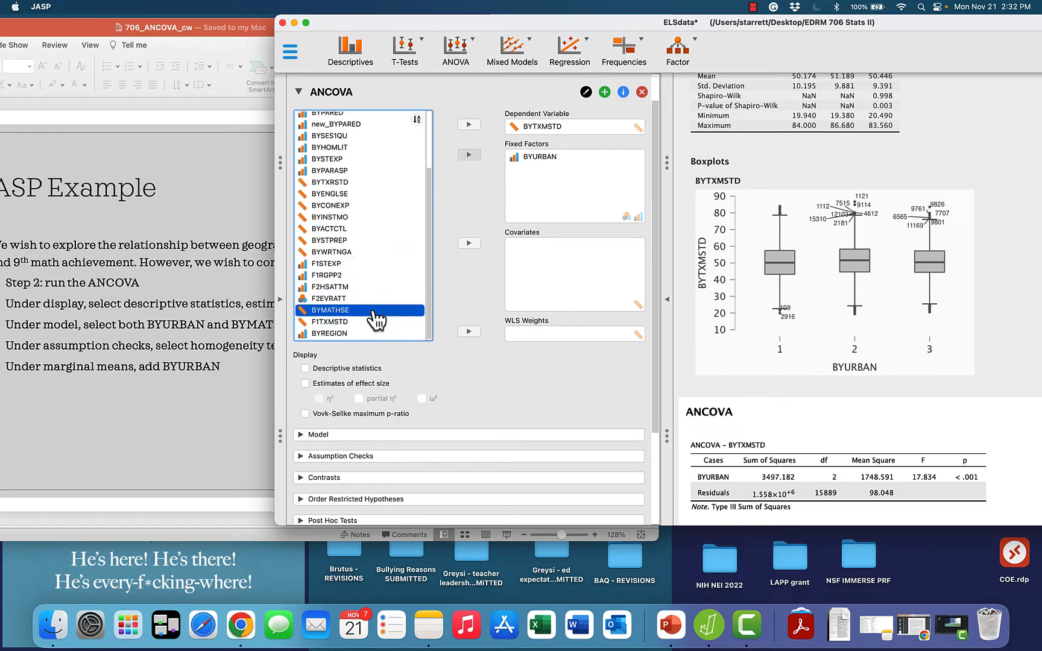
left_click(469, 243)
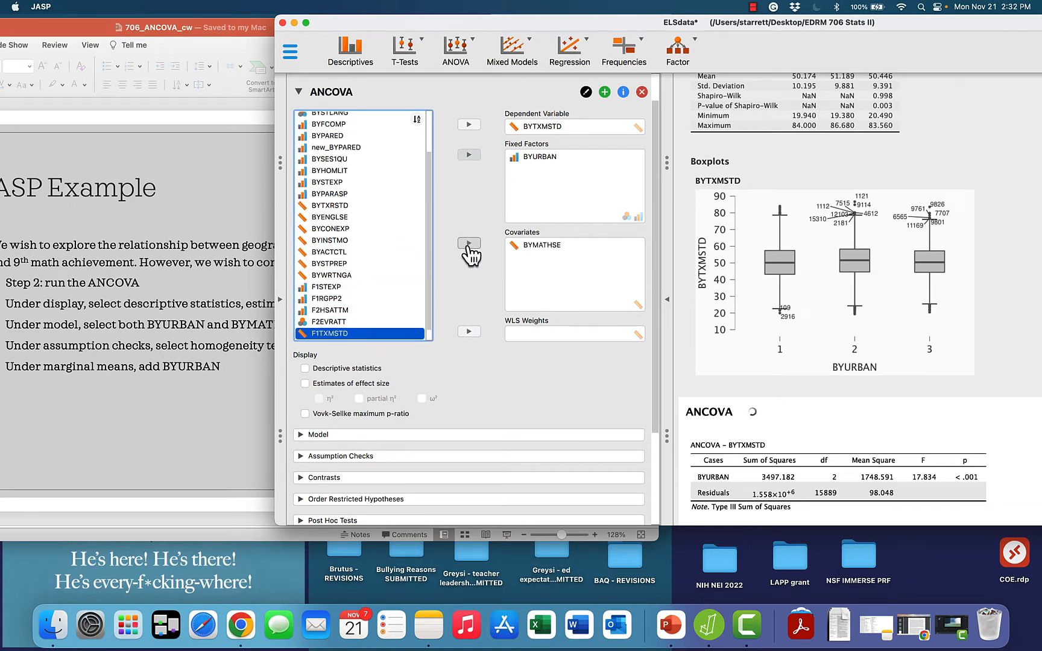
- Include descriptive statistics and the omega-squared effect size estimate in the ANCOVA output
left_click(347, 369)
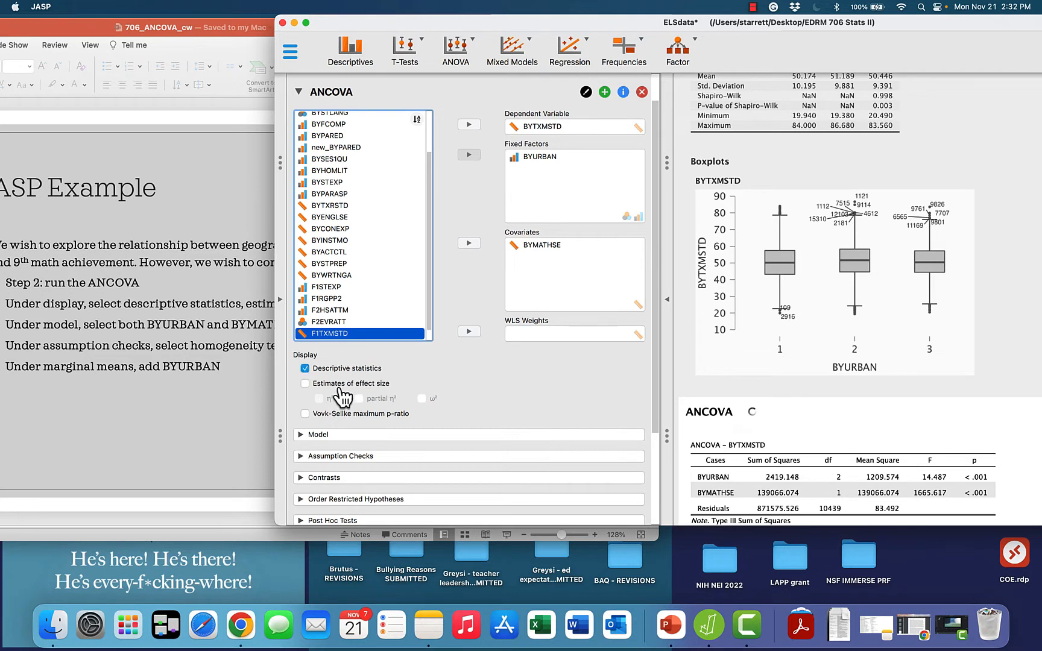
left_click(339, 387)
left_click(422, 399)
- Enable the homogeneity tests and the Q-Q plot of residuals as assumption checks for the ANCOVA
scroll(480, 408, "down", 1)
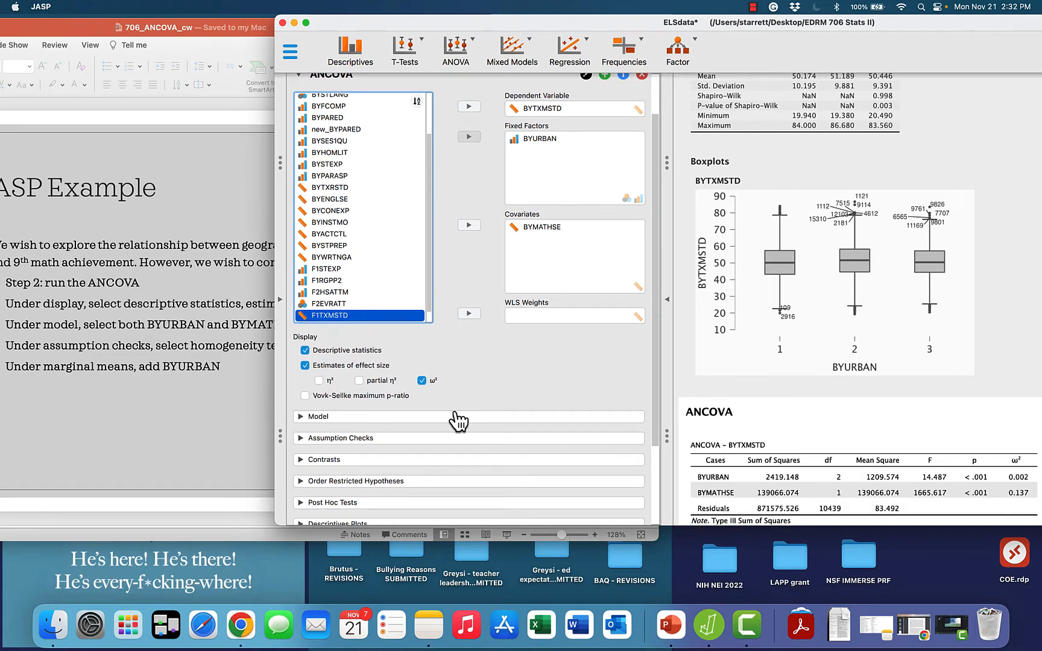
left_click(402, 439)
scroll(404, 451, "down", 3)
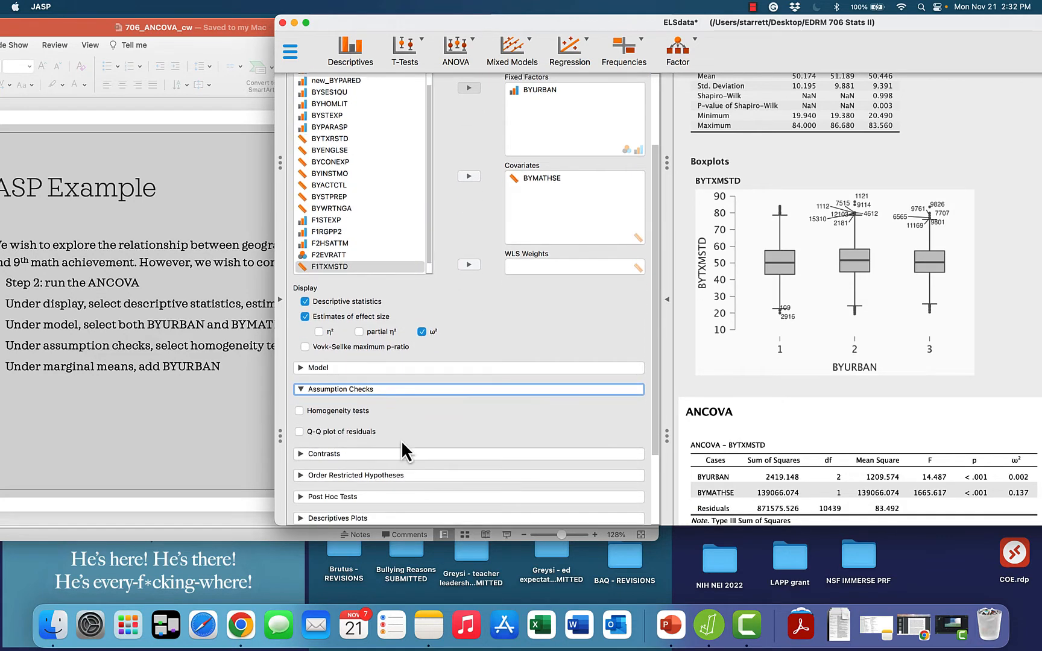
left_click(357, 413)
left_click(360, 433)
- Add BYURBAN to the marginal means of the ANCOVA
left_click_drag(460, 26, 517, 17)
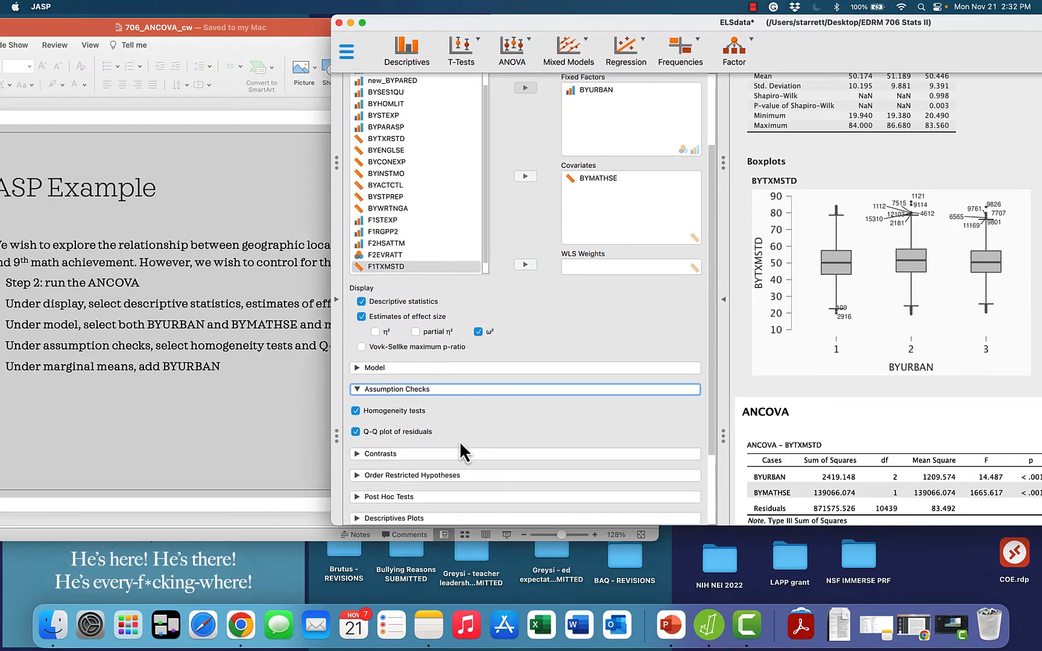
scroll(452, 465, "down", 3)
left_click(429, 498)
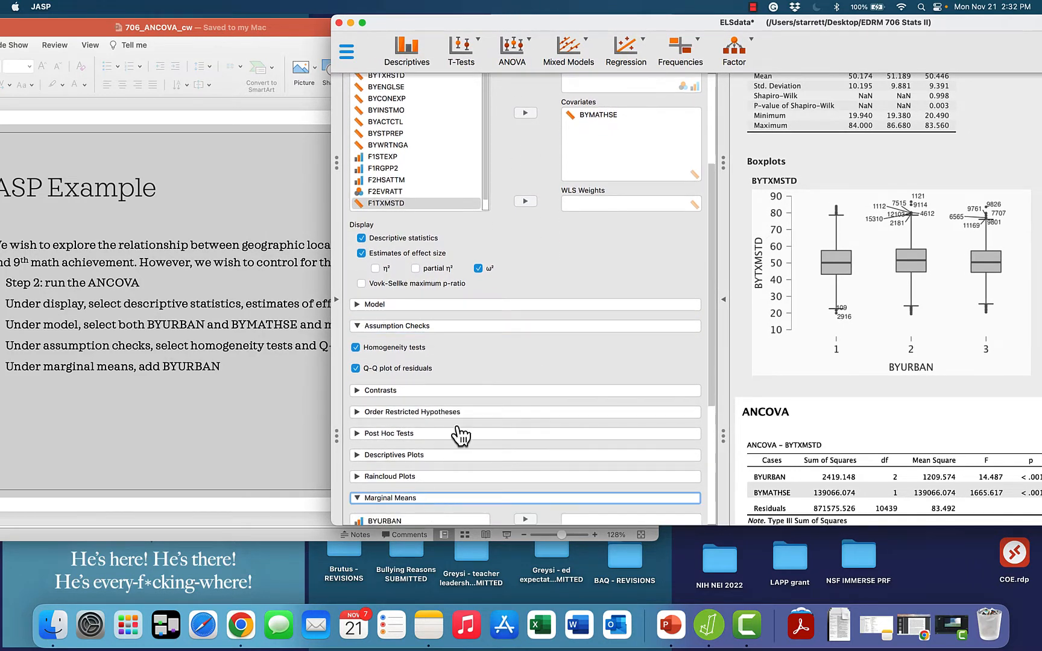
left_click(449, 417)
left_click(525, 416)
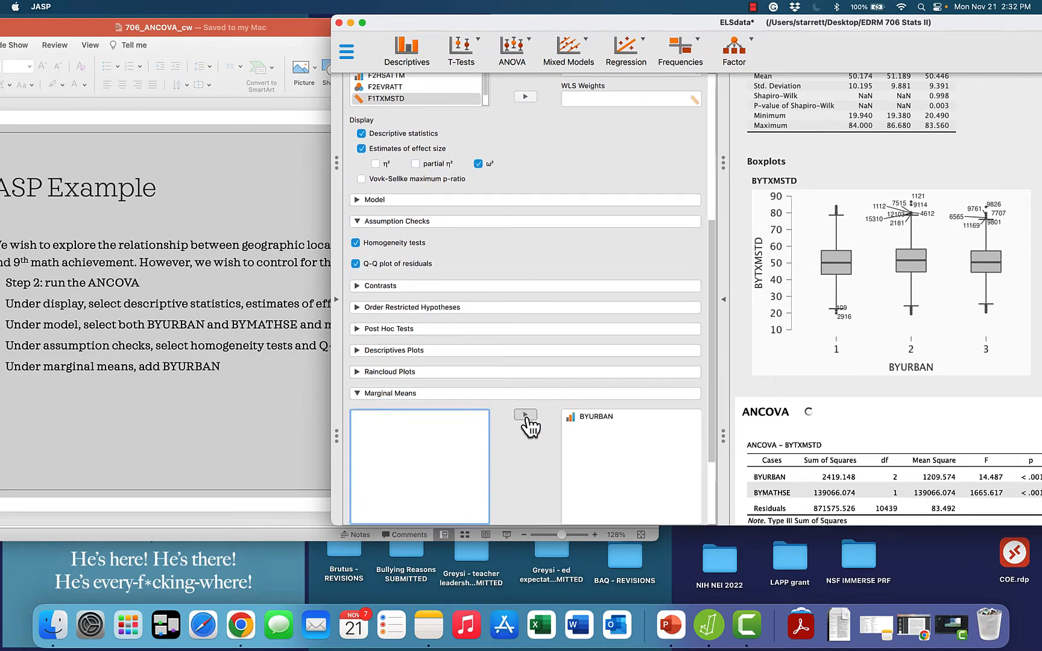
- Switch to PowerPoint to read the Step 3 slide on checking ANCOVA assumptions, and return to JASP
left_click(324, 26)
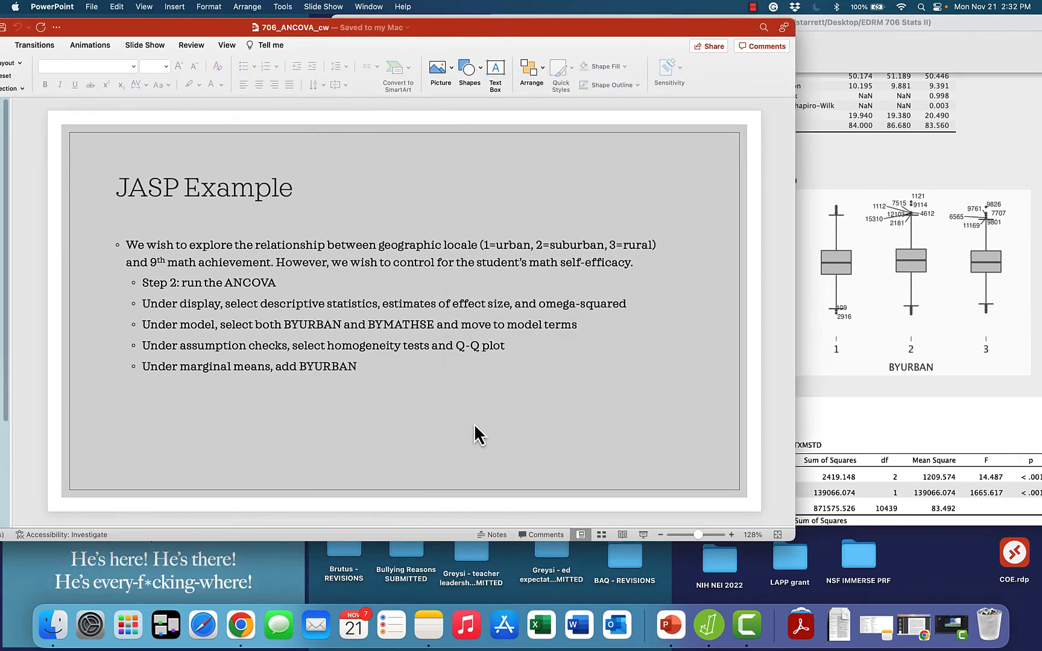
key("Down")
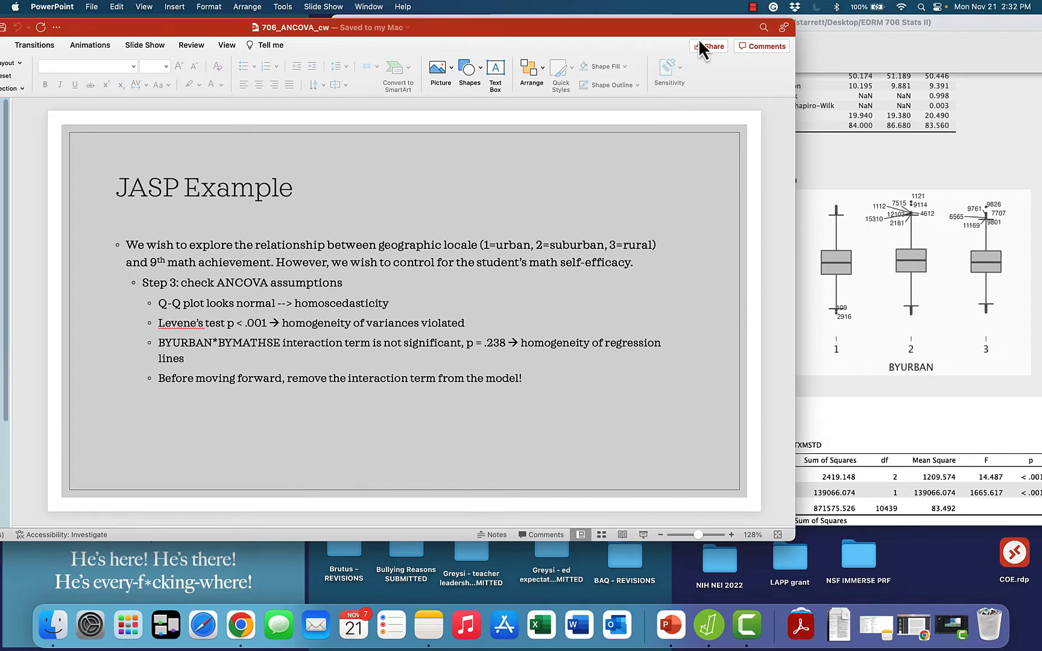
left_click_drag(711, 28, 603, 24)
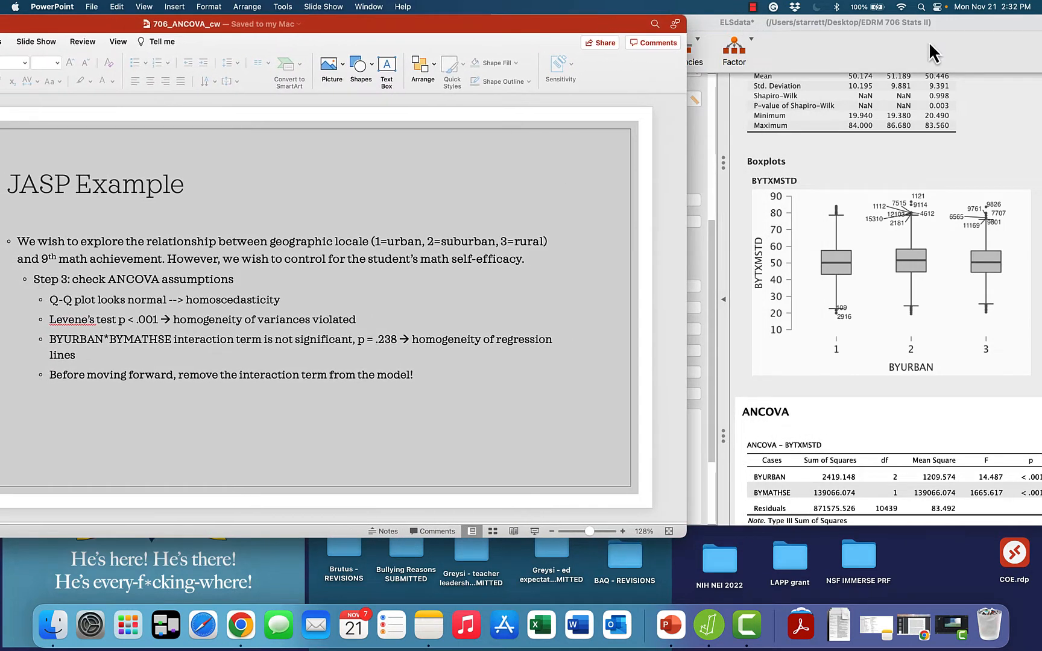
left_click_drag(1009, 24, 799, 11)
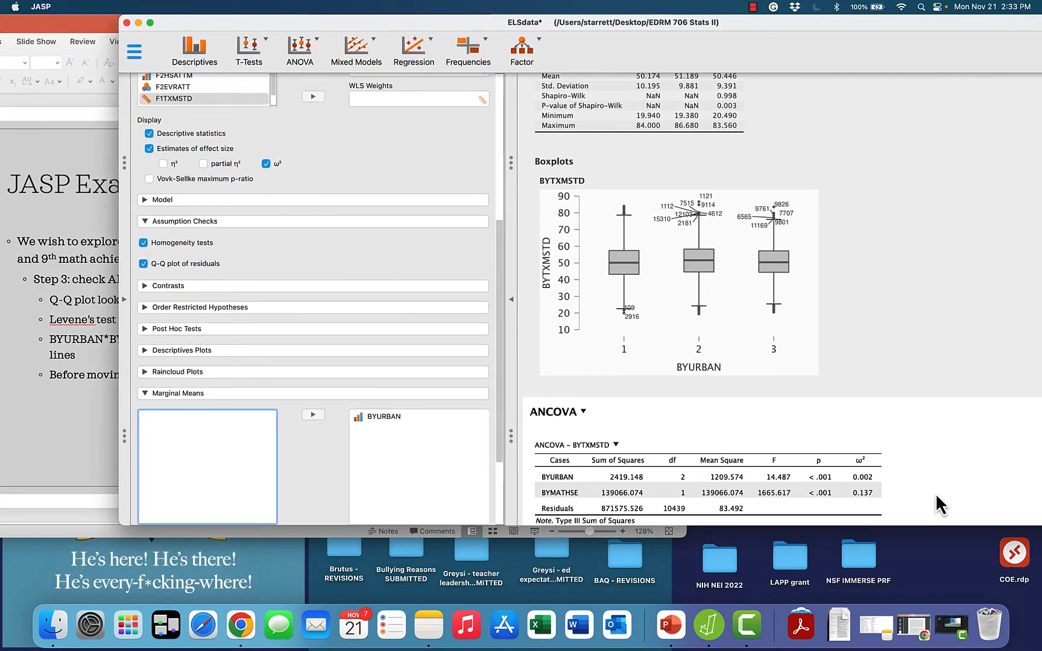
- Examine the ANCOVA results, including Levene's test, the Q-Q plot and the marginal means, alongside the Step 3 slide
scroll(937, 497, "down", 10)
scroll(937, 499, "down", 2)
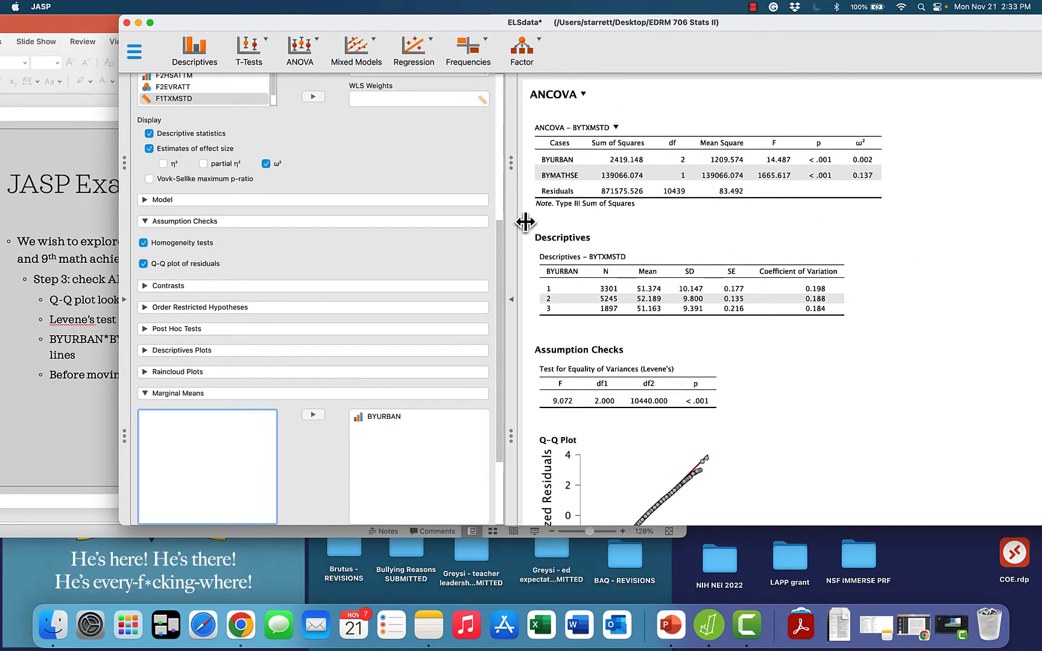
scroll(881, 417, "down", 6)
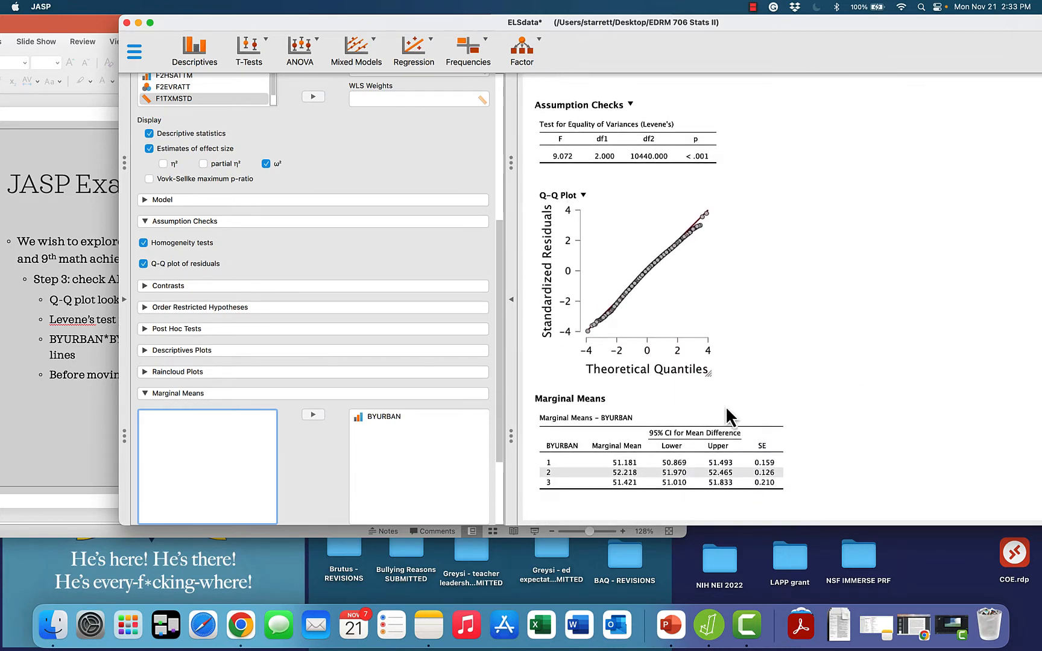
scroll(932, 281, "up", 1)
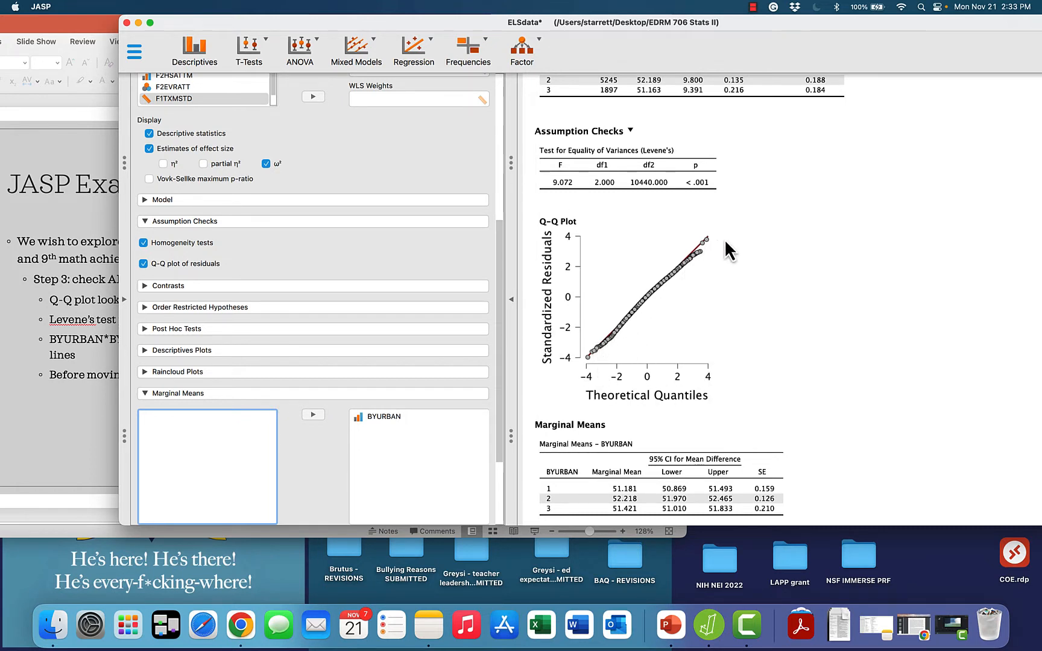
left_click_drag(428, 25, 588, 28)
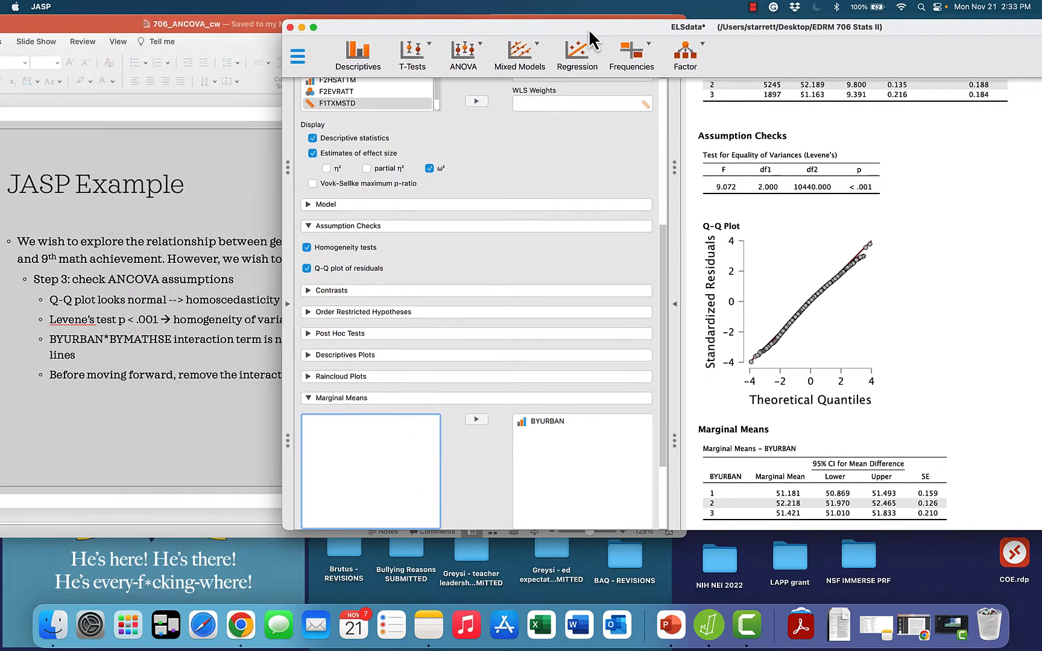
- Check the Step 3 slide in PowerPoint, then return to JASP and add the BYURBAN * BYMATHSE interaction to the ANCOVA model terms
left_click(253, 32)
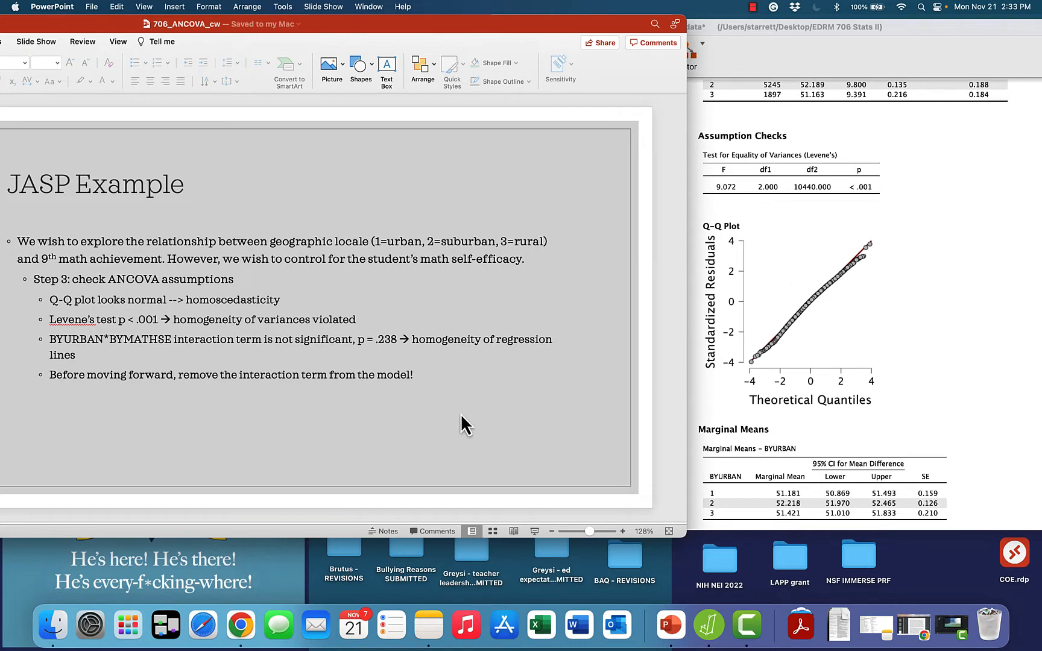
left_click(902, 43)
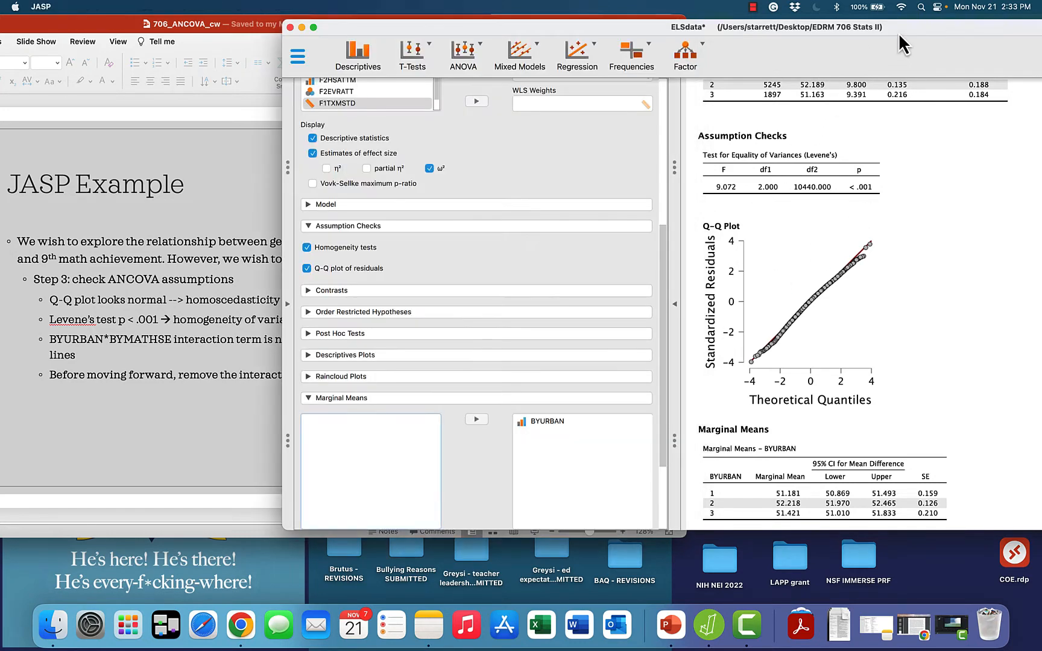
left_click(364, 207)
left_click(354, 238)
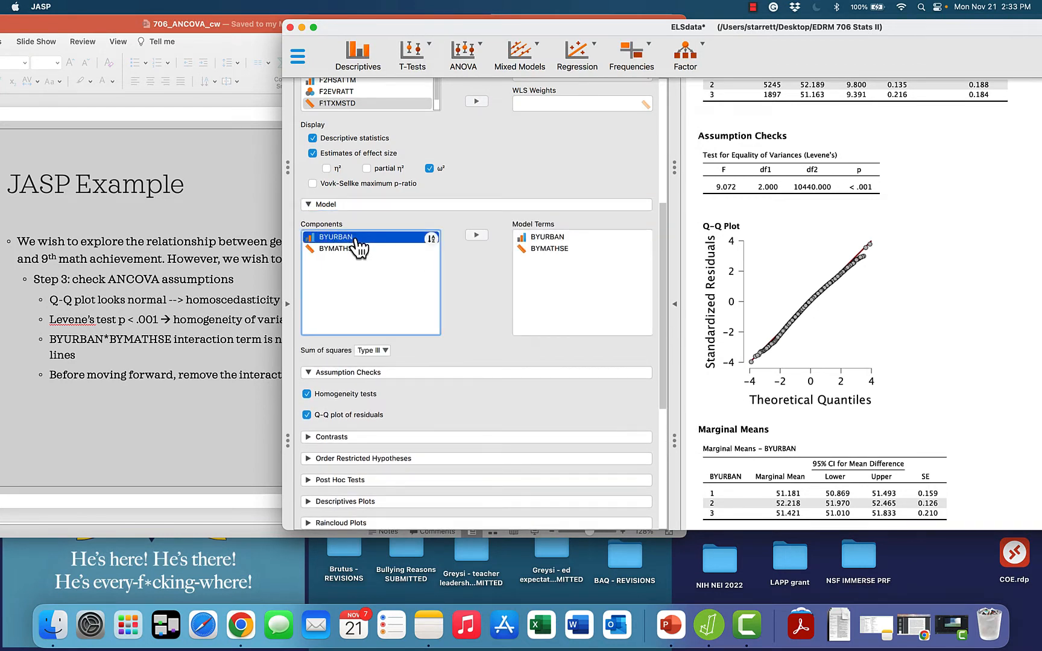
left_click(356, 249, "shift")
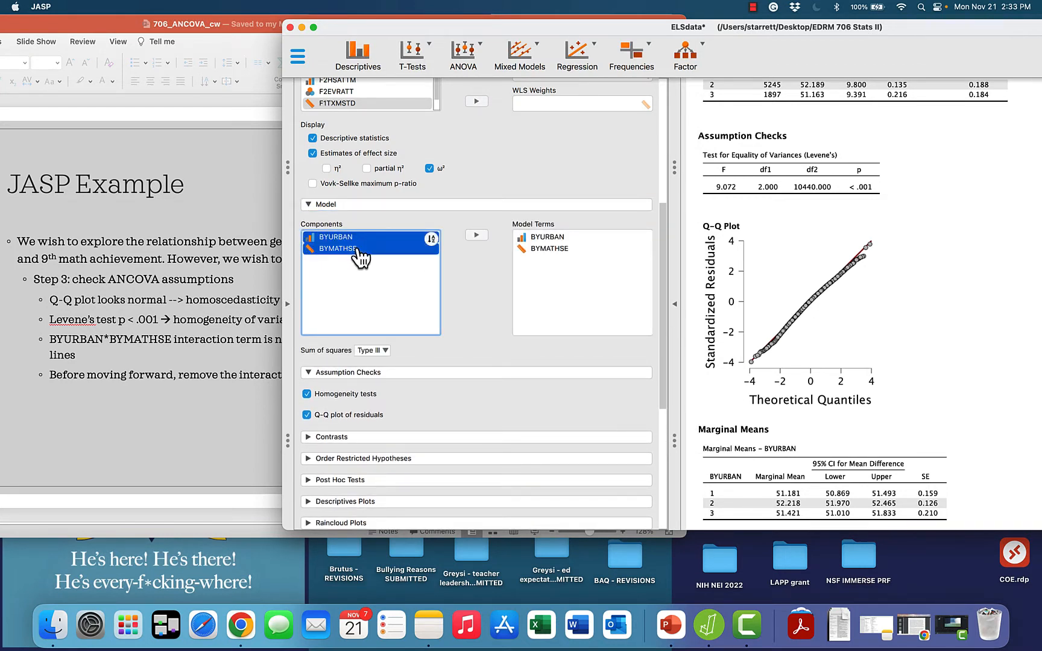
left_click(477, 236)
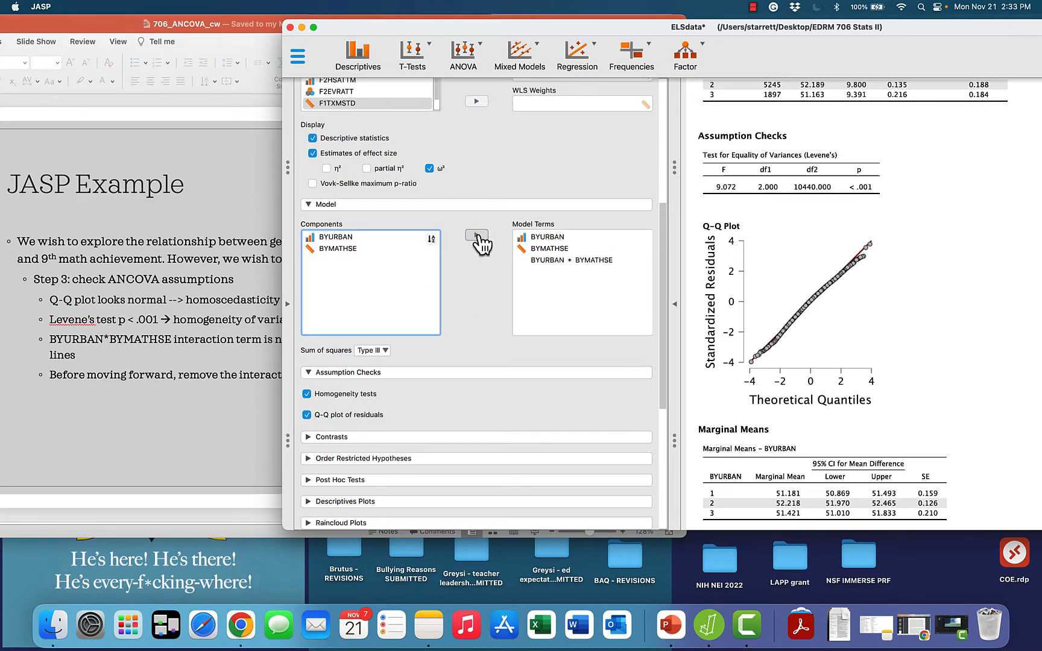
- Examine the BYURBAN * BYMATHSE row of the ANCOVA table and compare it with the Step 3 slide in PowerPoint
scroll(966, 302, "up", 5)
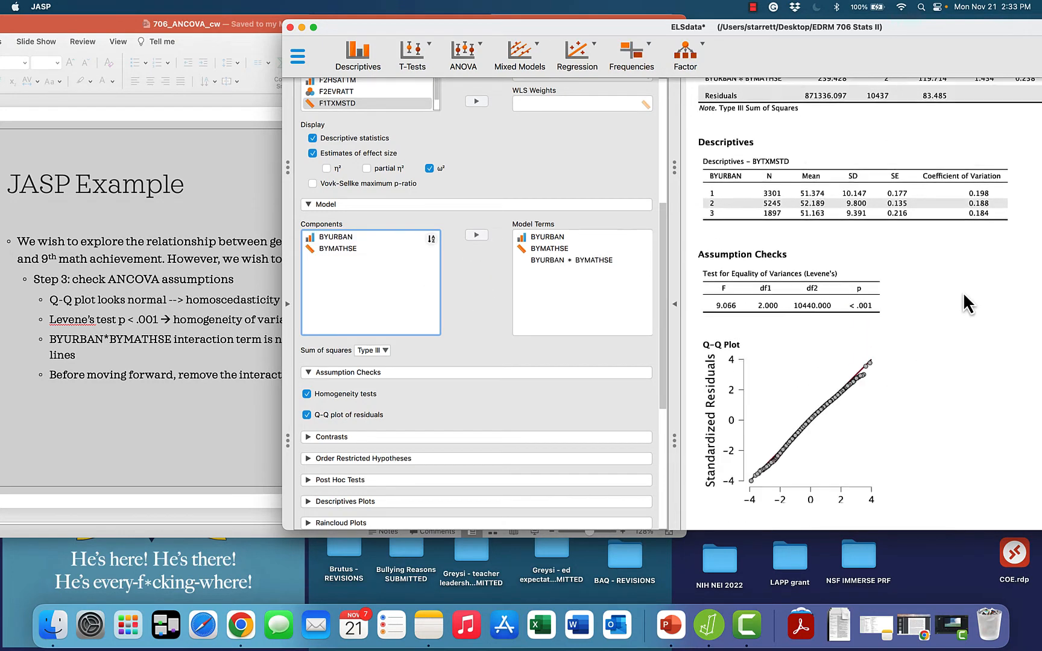
scroll(967, 303, "up", 5)
left_click_drag(993, 31, 827, 32)
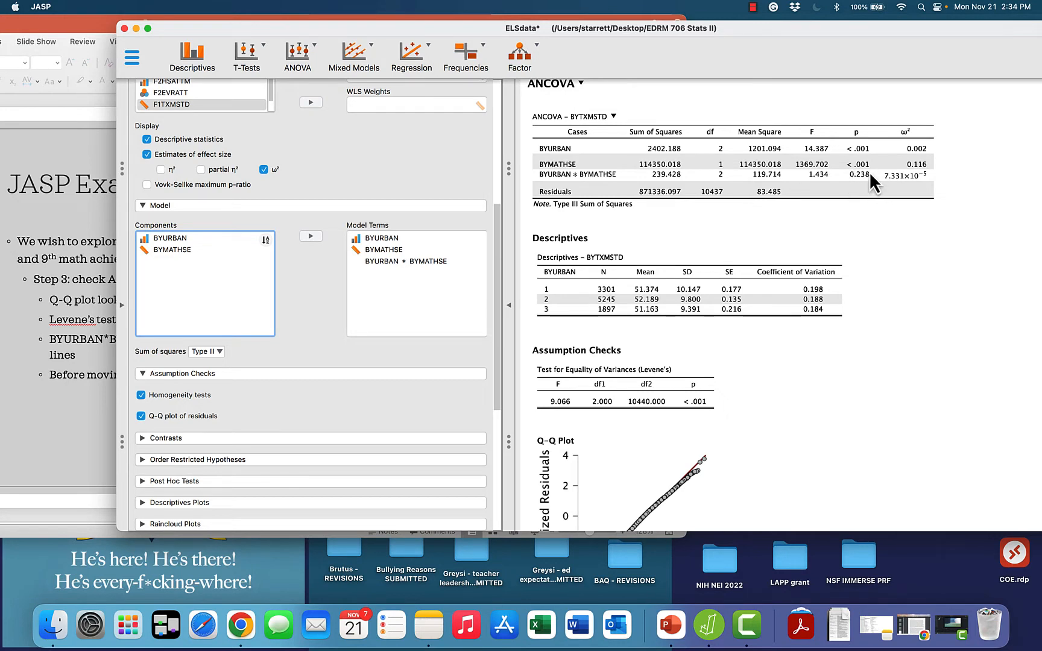
left_click_drag(393, 31, 493, 24)
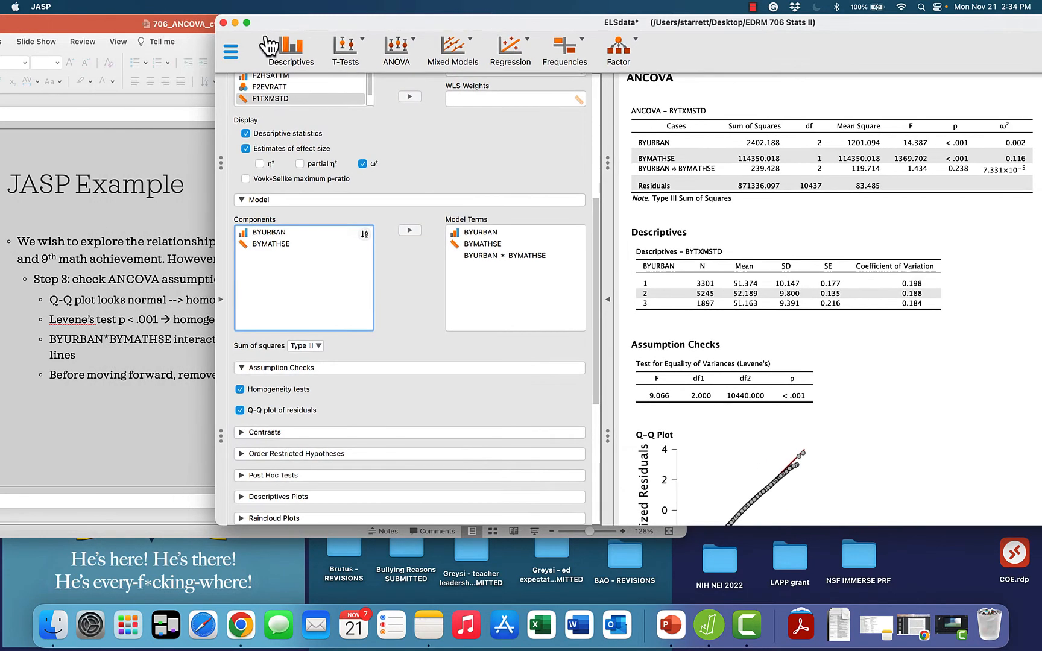
left_click(138, 44)
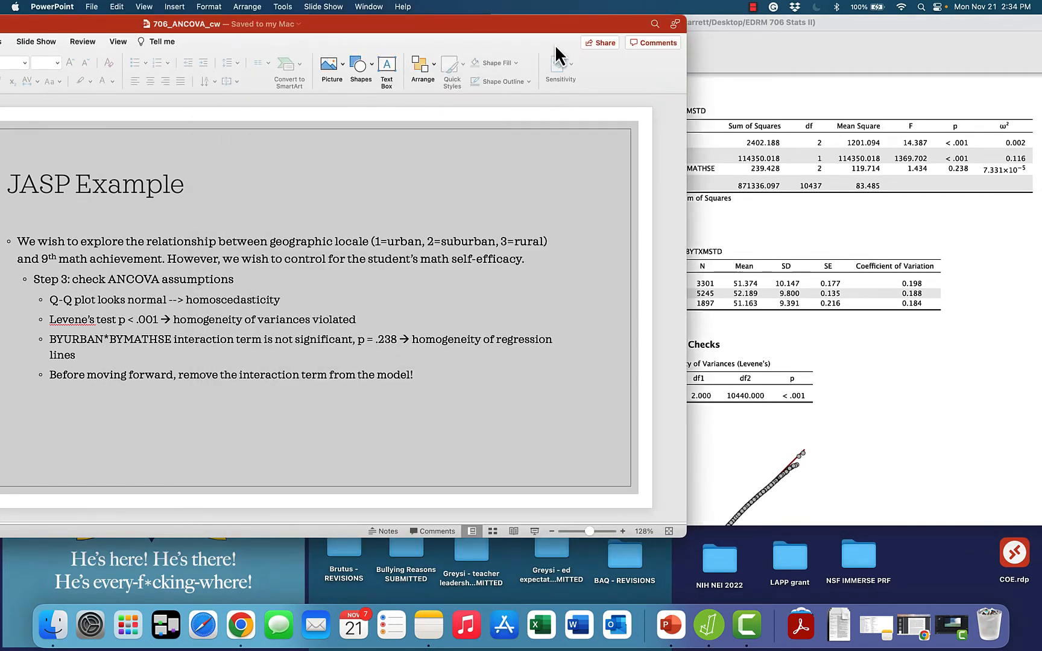
left_click_drag(580, 24, 528, 25)
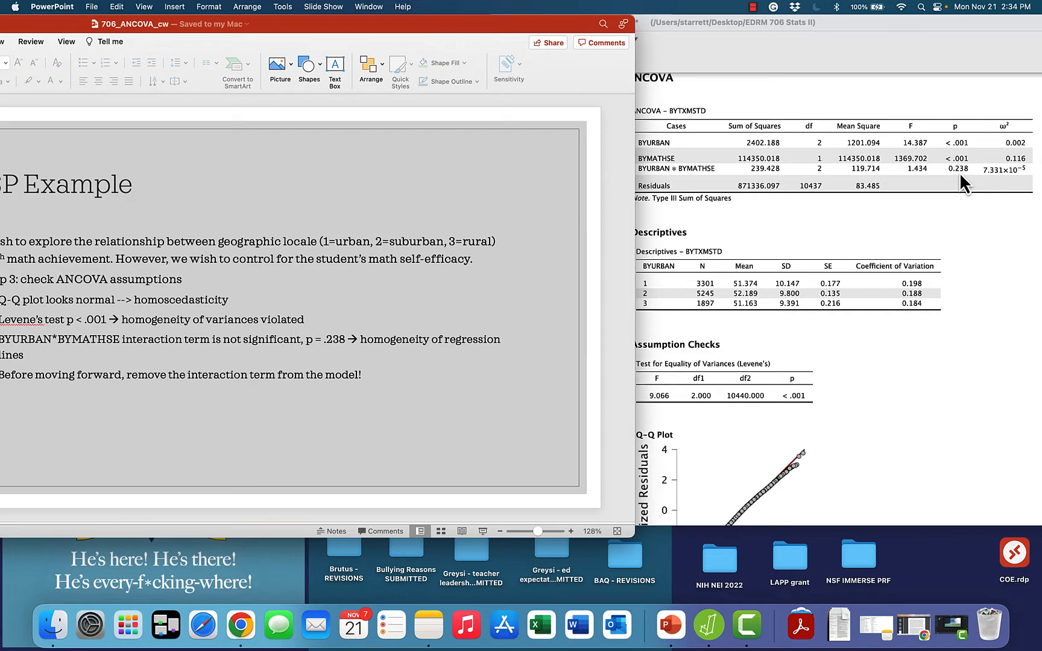
left_click_drag(528, 25, 638, 24)
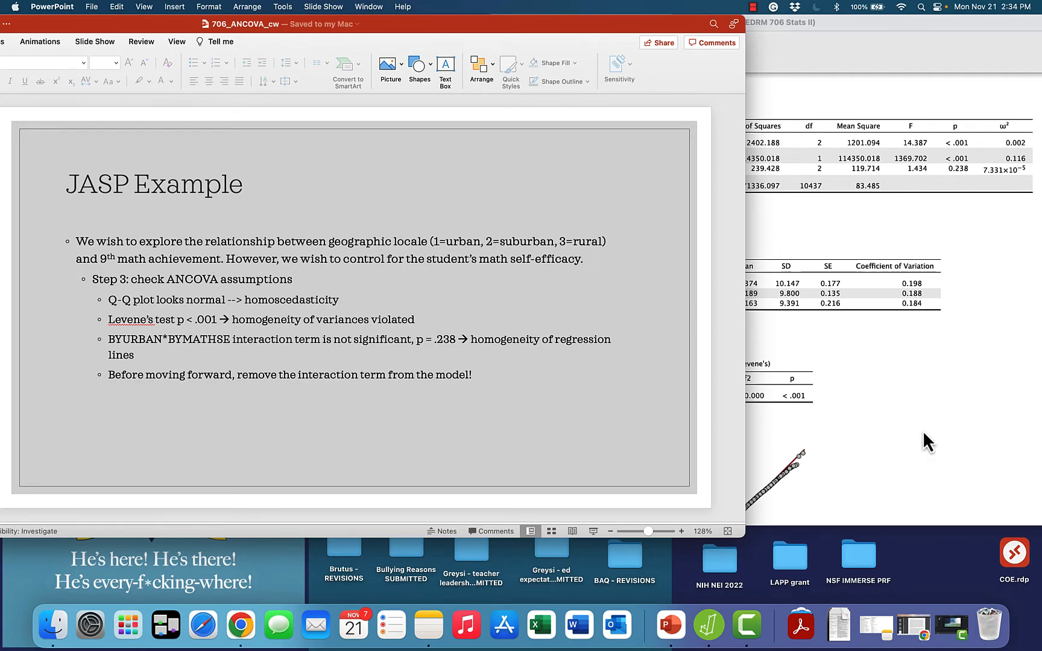
- Return to JASP and remove the BYURBAN * BYMATHSE interaction from the ANCOVA model terms
left_click(953, 437)
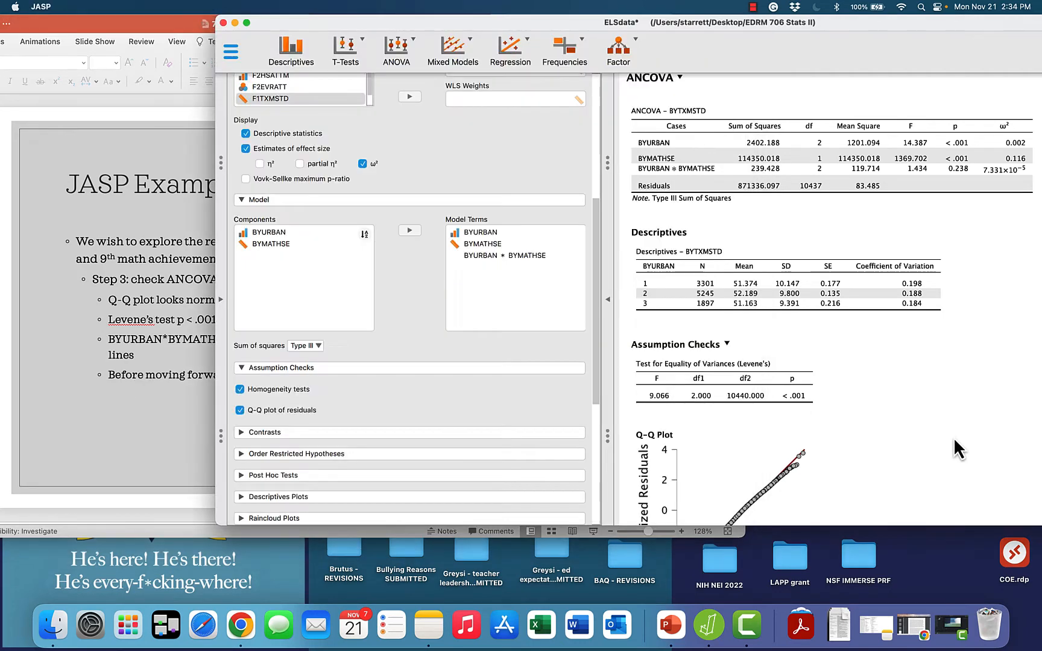
left_click(491, 258)
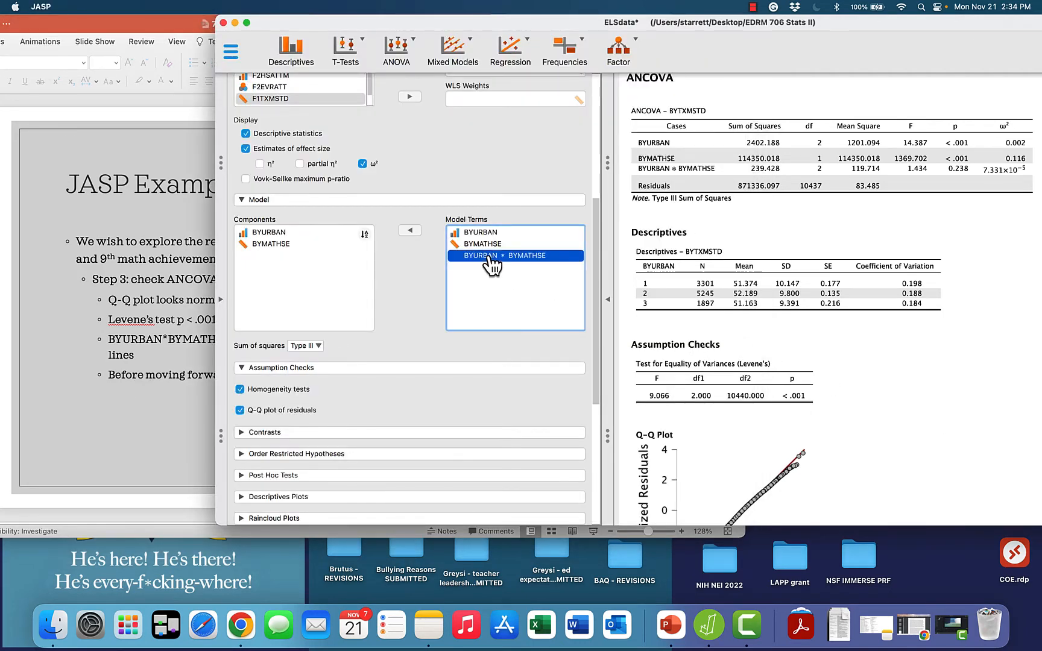
left_click(412, 235)
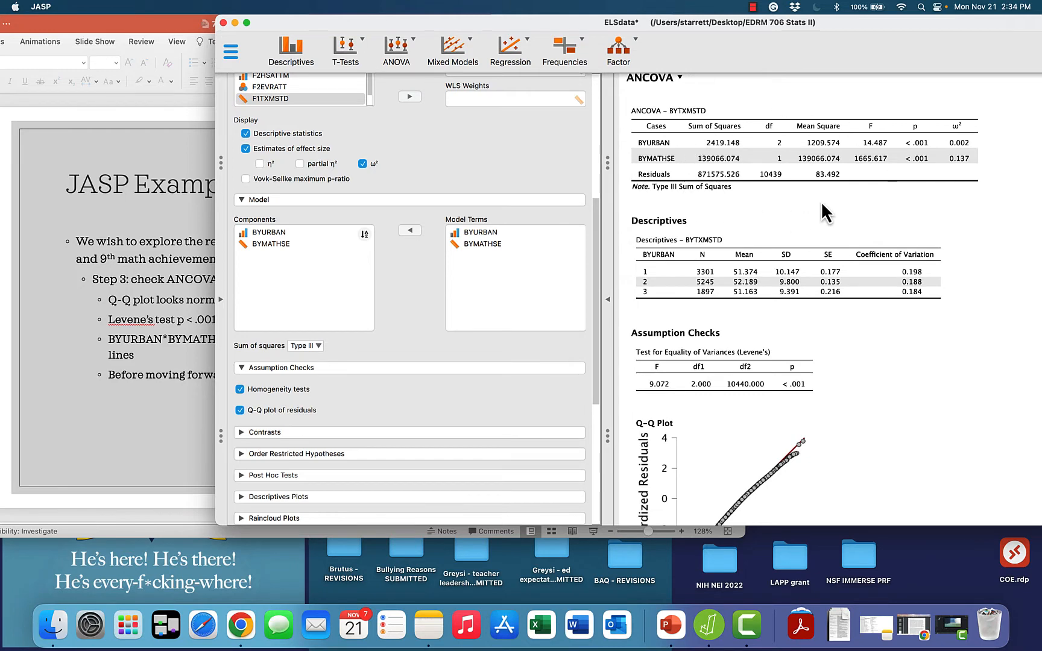
- Switch to PowerPoint, advance to the Step 4 slide on interpreting the results, and compare it with the ANCOVA table in JASP
left_click(128, 448)
key("Down")
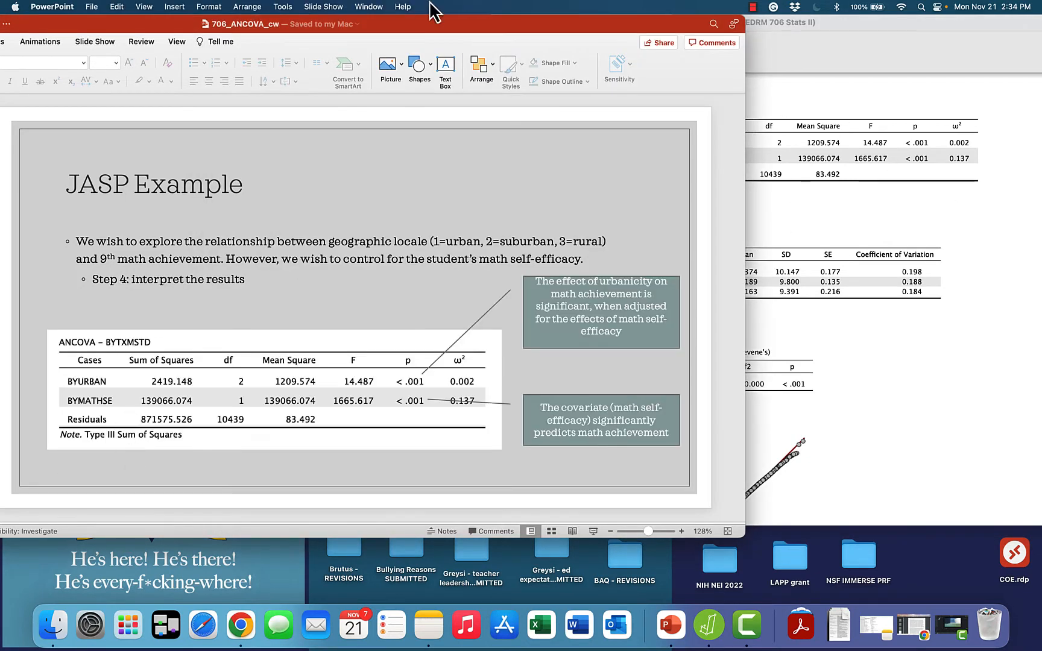
left_click_drag(655, 29, 564, 29)
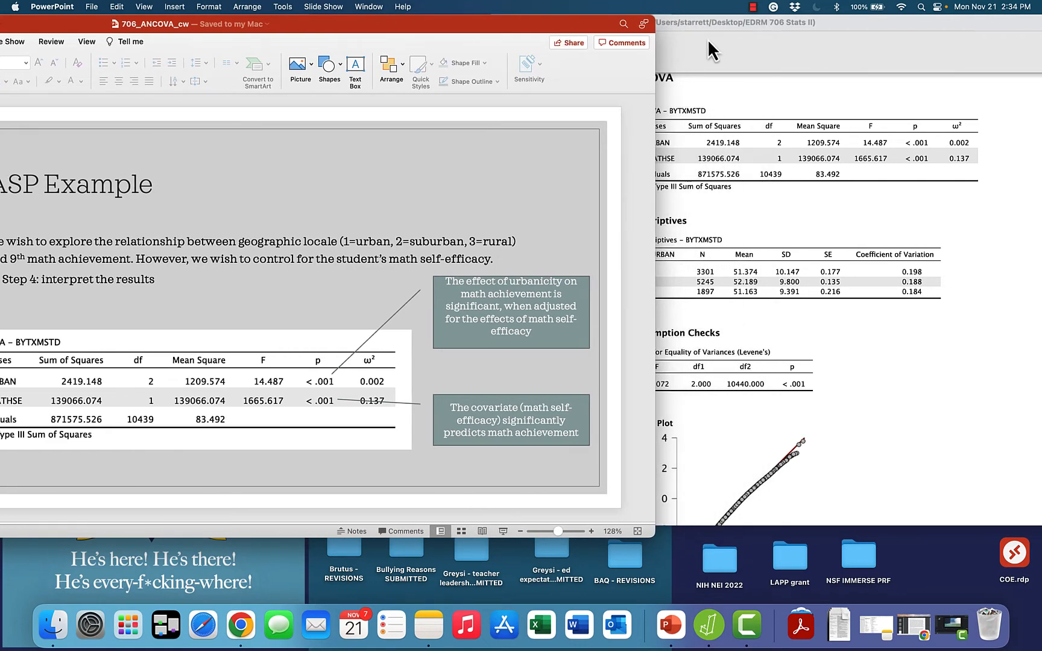
left_click(889, 32)
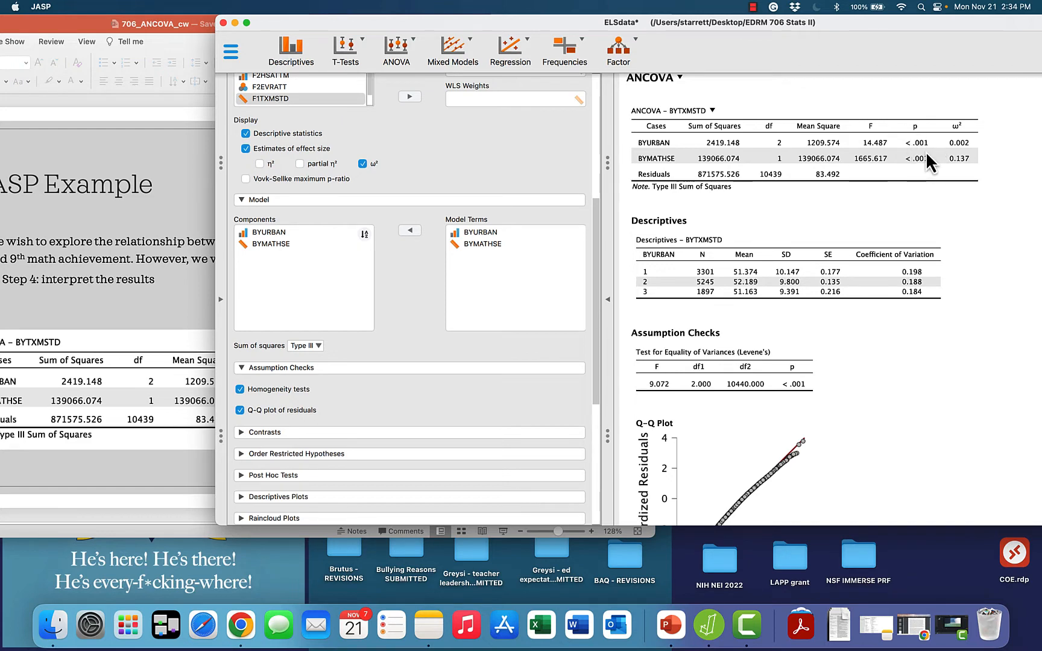
left_click_drag(74, 24, 394, 13)
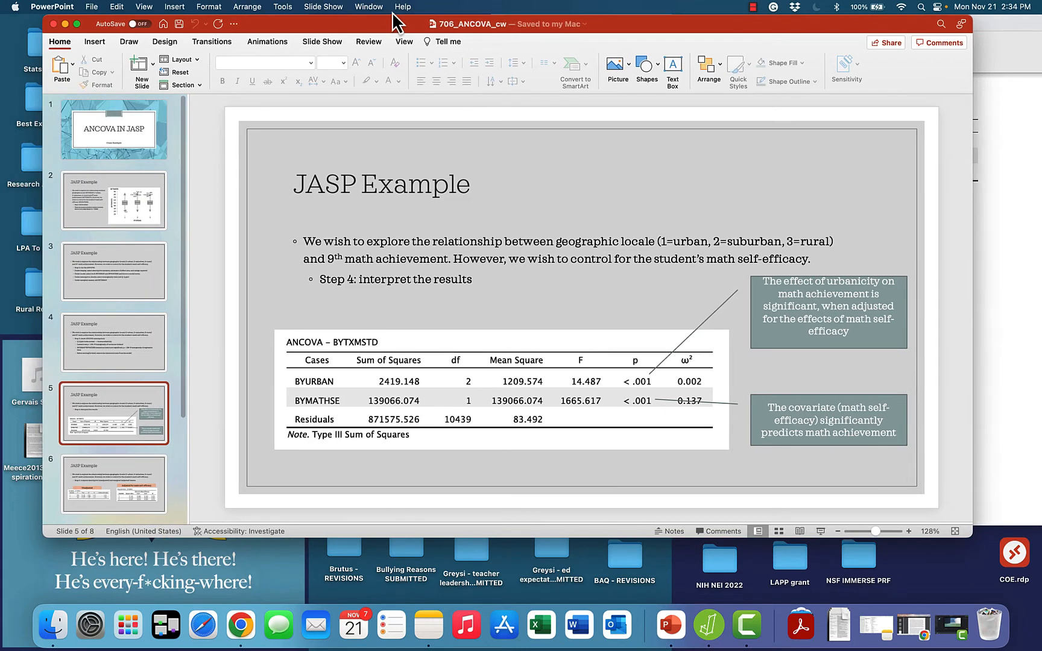